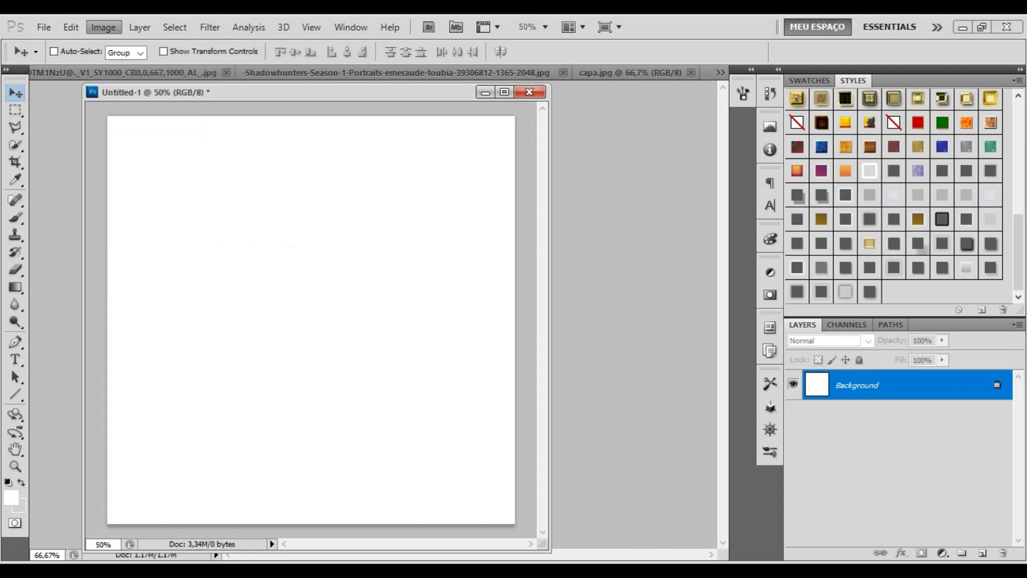
Confirm the image size and drag the Shadowhunters woman's portrait into Untitled-1
key(Return)
click(395, 72)
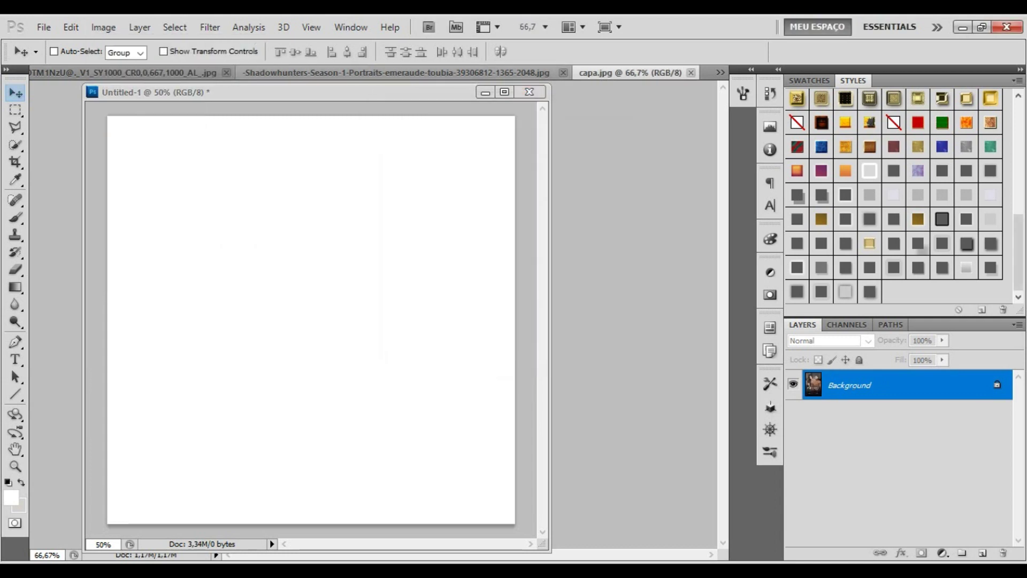
drag(856, 385, 310, 321)
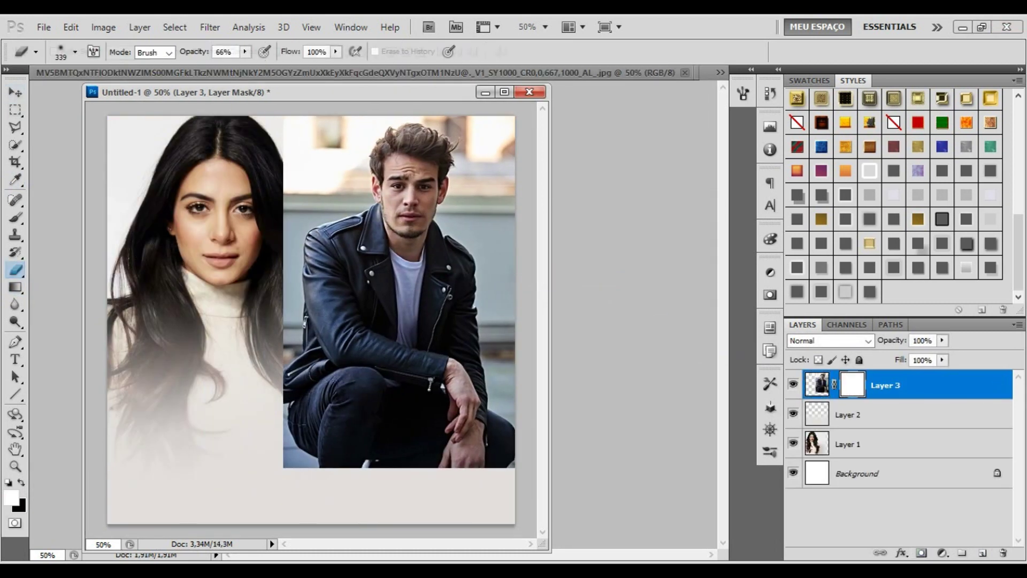
Mask-fade the man photo's left edge at 28% strength and group layers 1–4
drag(300, 177, 342, 455)
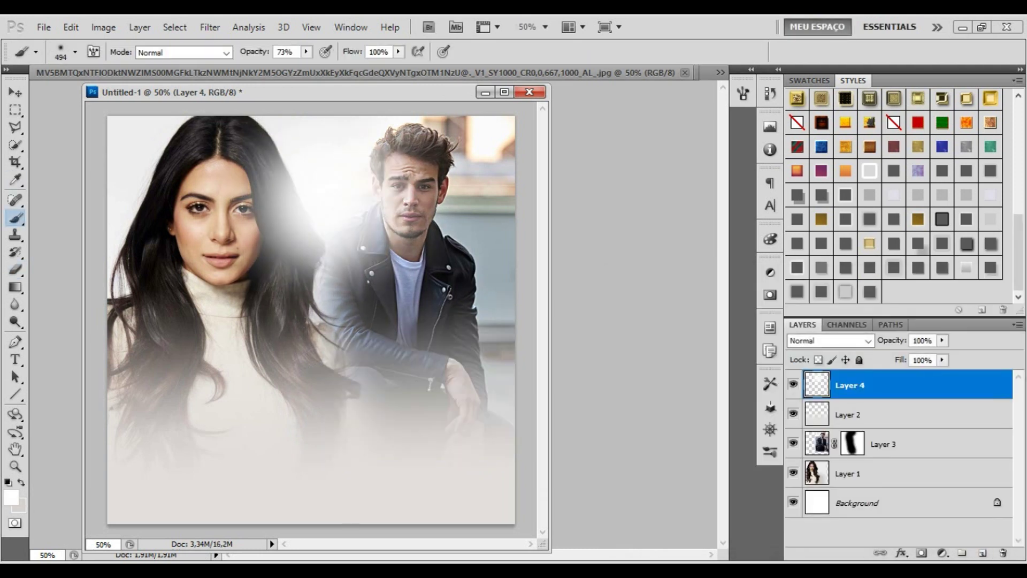
drag(246, 66, 217, 67)
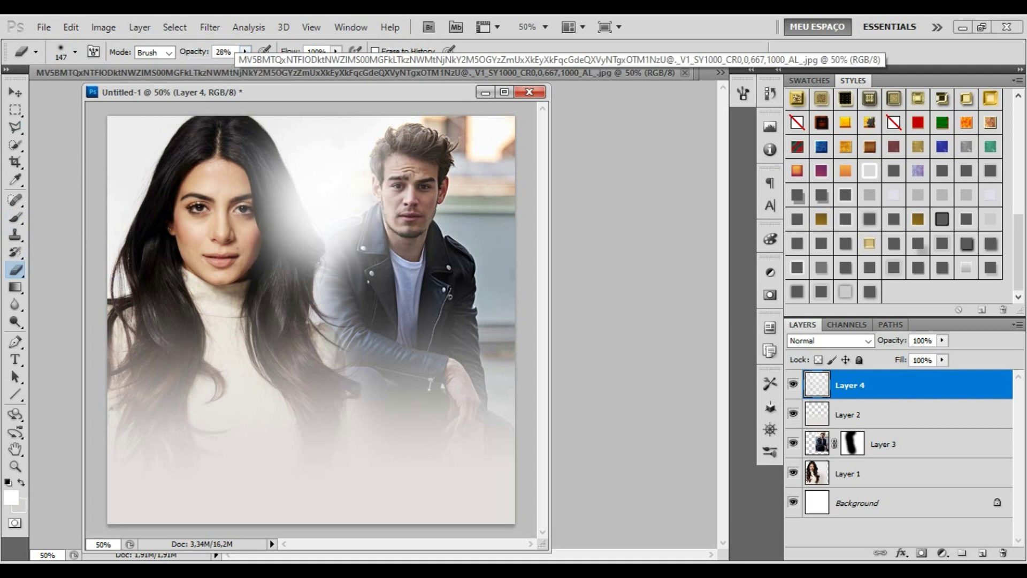
key(ctrl+alt+a)
Save the design as quotes.psd in Photoshop format
key(ctrl+g)
text(qu)
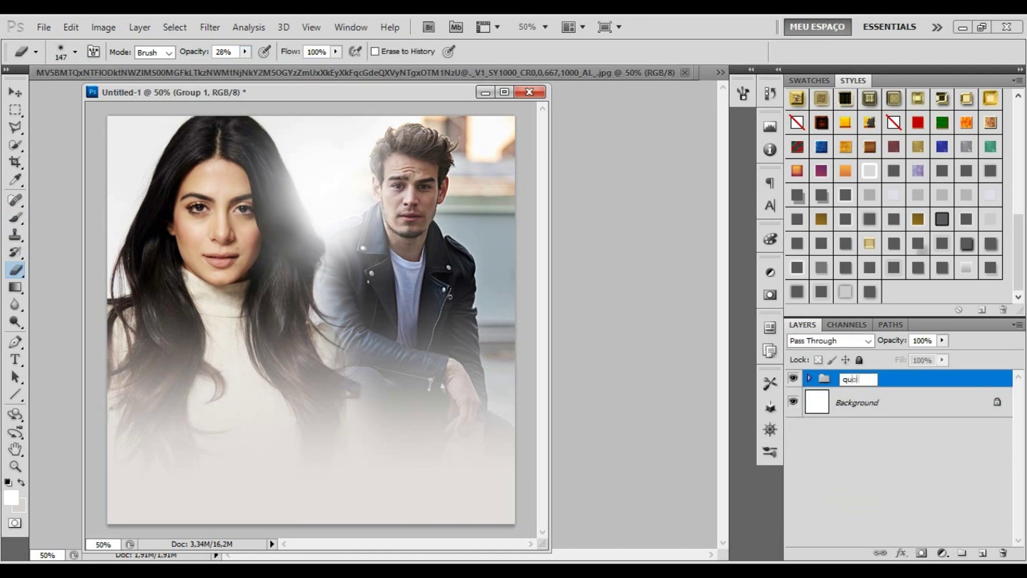
text(te 01)
key(ctrl+s)
key(Return)
Sharpen the woman's portrait layer with Unsharp Mask amount 40
key(Return)
key(alt+bracketleft)
key(alt+bracketleft)
key(alt+bracketleft)
key(alt+t)
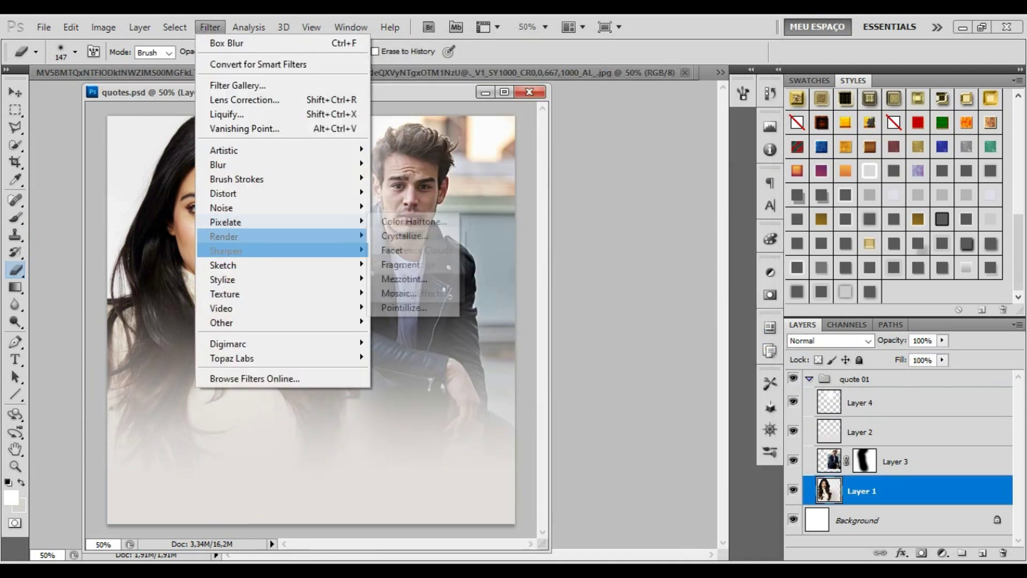
key(Return)
text(40)
key(Return)
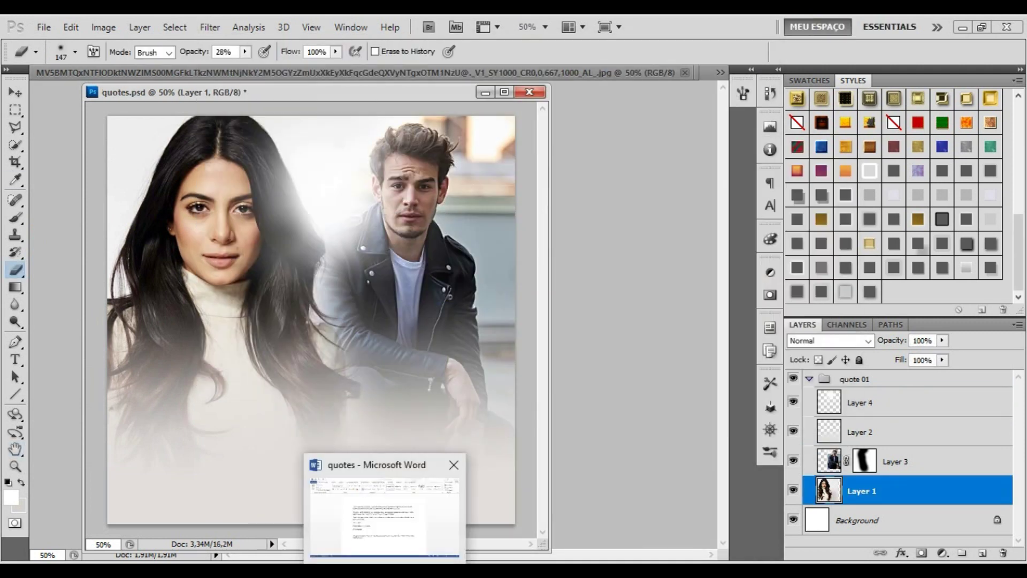
Paste the quote copied from Word into a new text box above Layer 4
click(385, 508)
key(alt+Tab)
key(alt+bracketright)
key(alt+bracketright)
key(alt+bracketright)
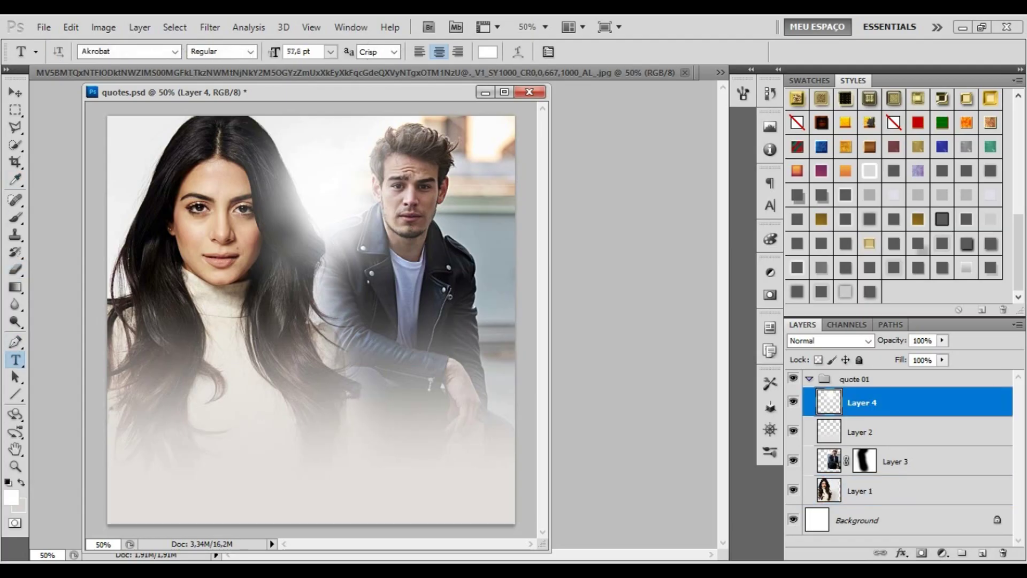
drag(198, 318, 478, 419)
text(Um quase acidente virou suas vidas de cabeça para baixo,)
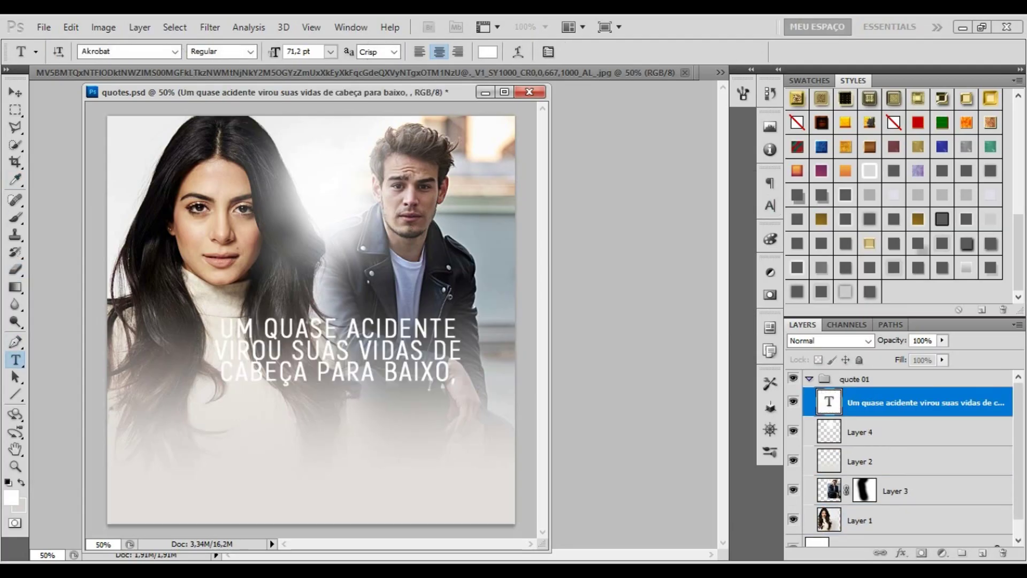
Bring up the Open dialog to browse the MOCKUPS folder
click(632, 267)
click(44, 27)
click(32, 53)
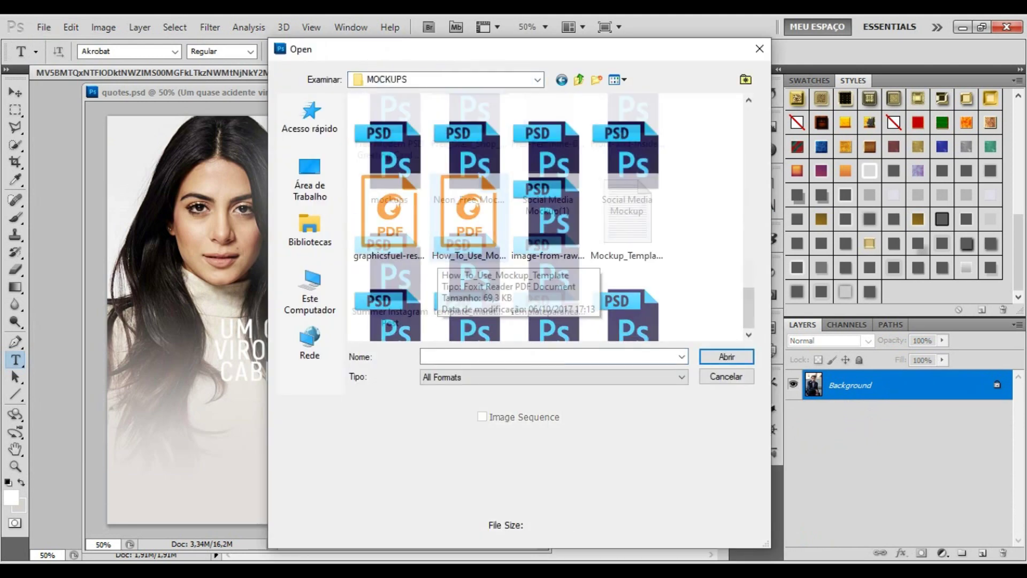
Drag the phone mockup from mockups.psd to the design's lower left
key(Escape)
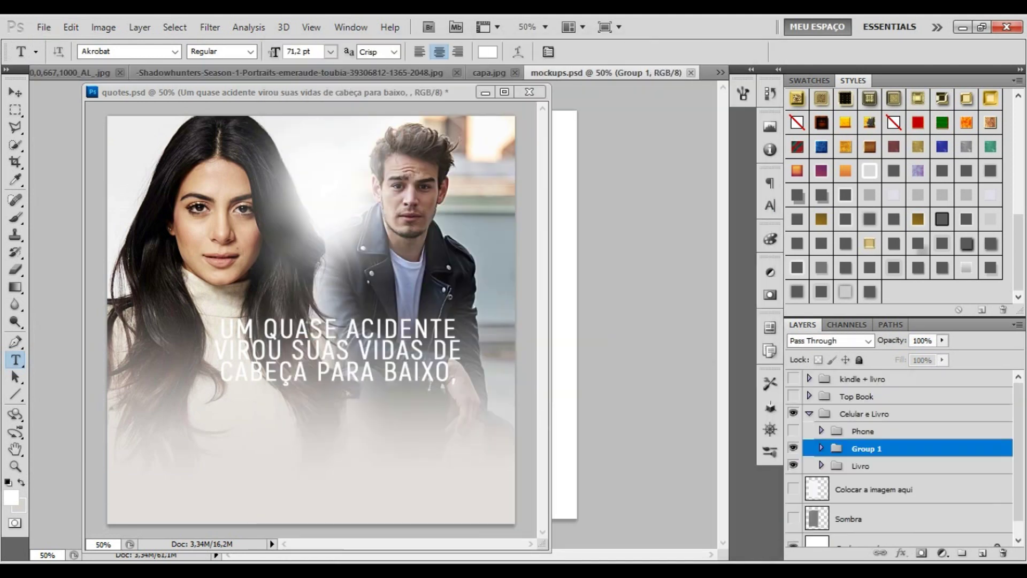
key(v)
drag(344, 329, 169, 399)
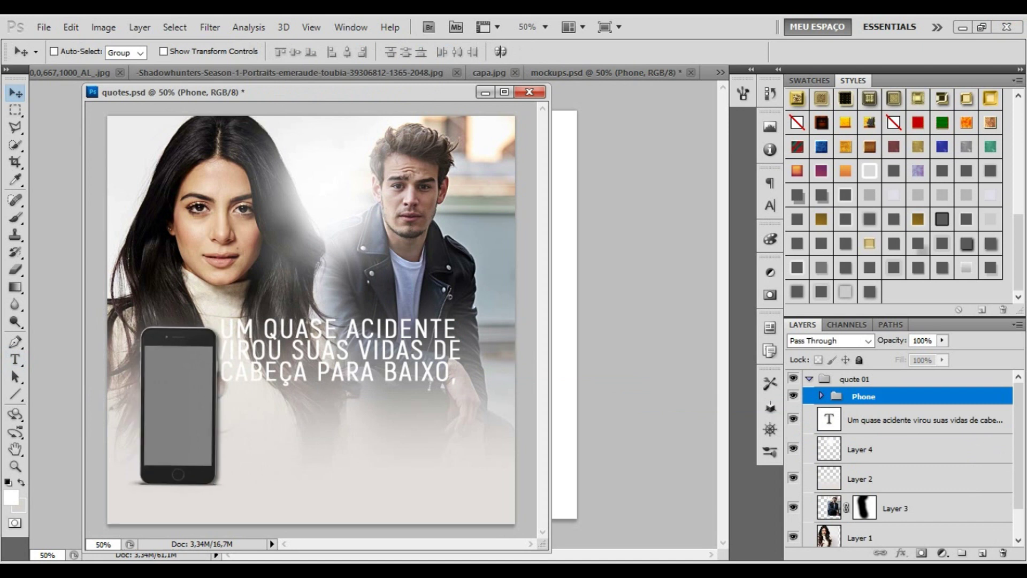
Add the book cover to the Phone group as a hidden layer and zoom in
drag(567, 321, 248, 326)
click(793, 420)
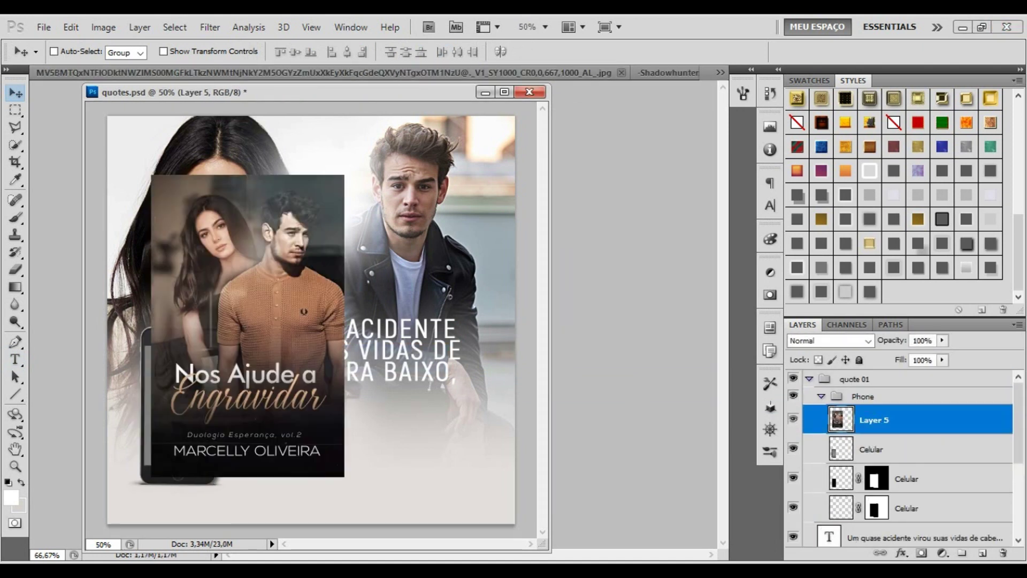
key(ctrl+plus)
key(alt+bracketleft)
key(l)
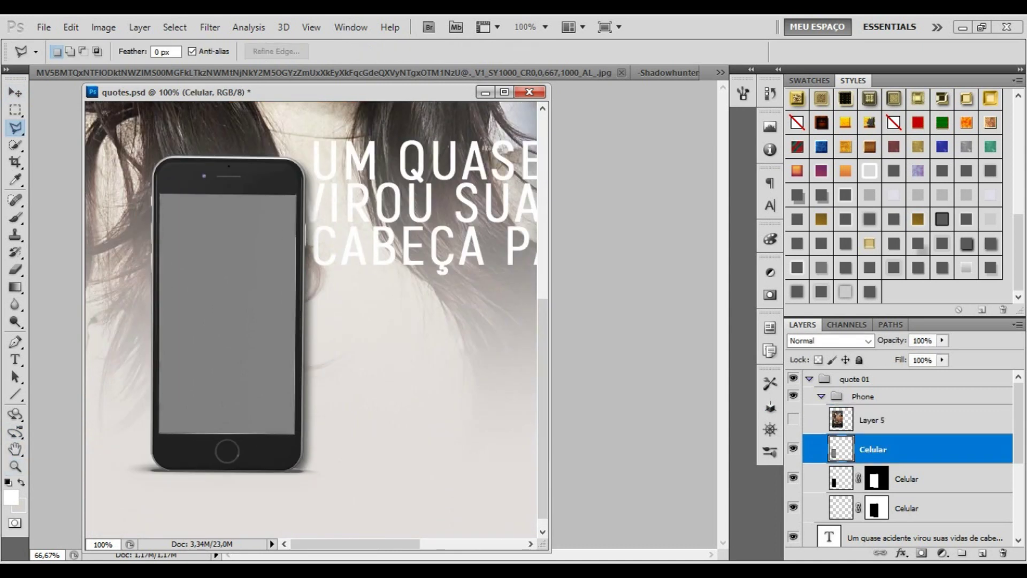
Fill the phone's screen area with white on a new layer
drag(15, 287, 80, 297)
click(983, 553)
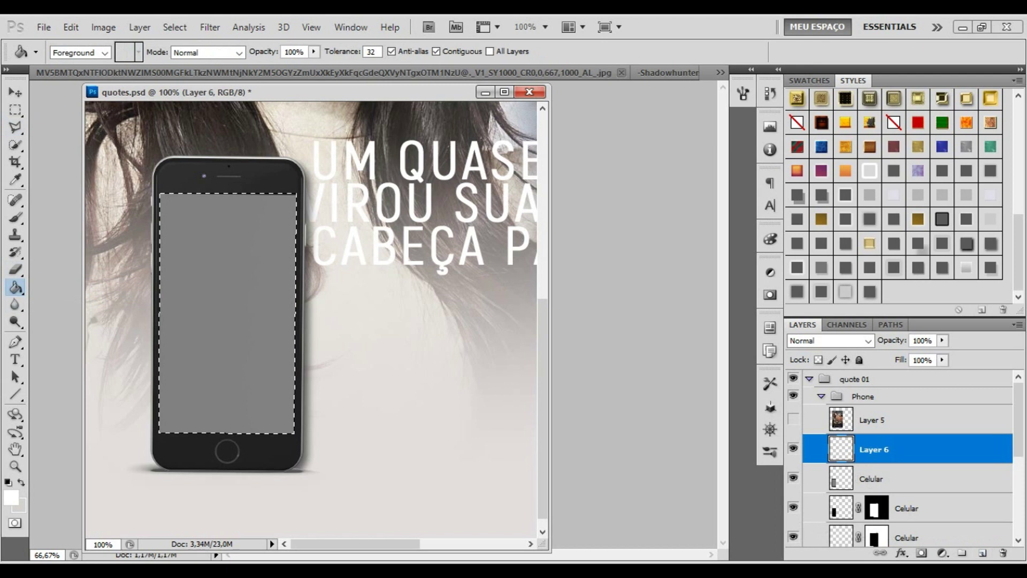
click(227, 313)
key(m)
Clip the book cover to the white screen and scale it to fit
click(793, 420)
right_click(872, 420)
click(927, 238)
key(ctrl+t)
drag(537, 456, 300, 321)
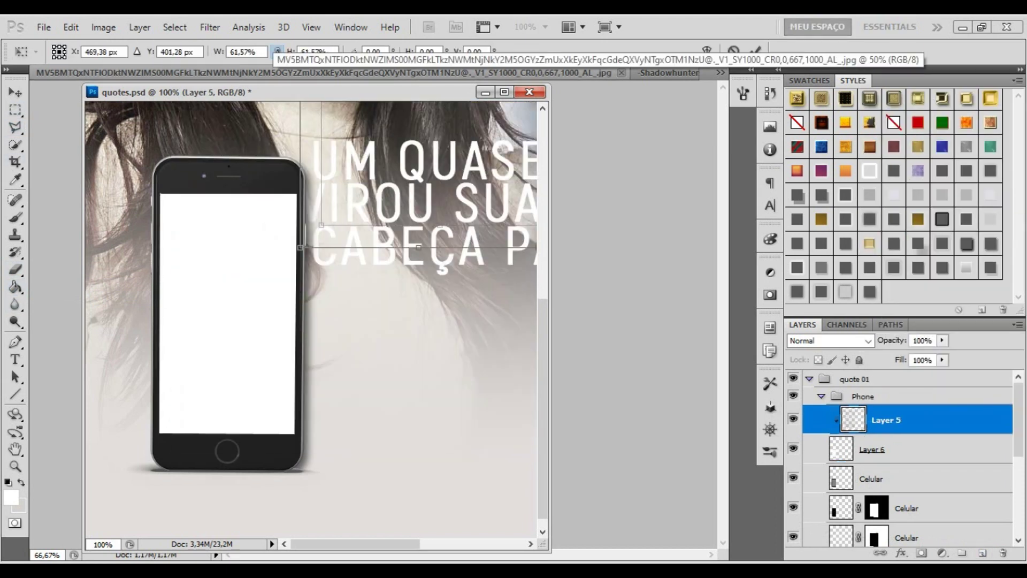
drag(214, 268, 228, 305)
drag(301, 421, 300, 419)
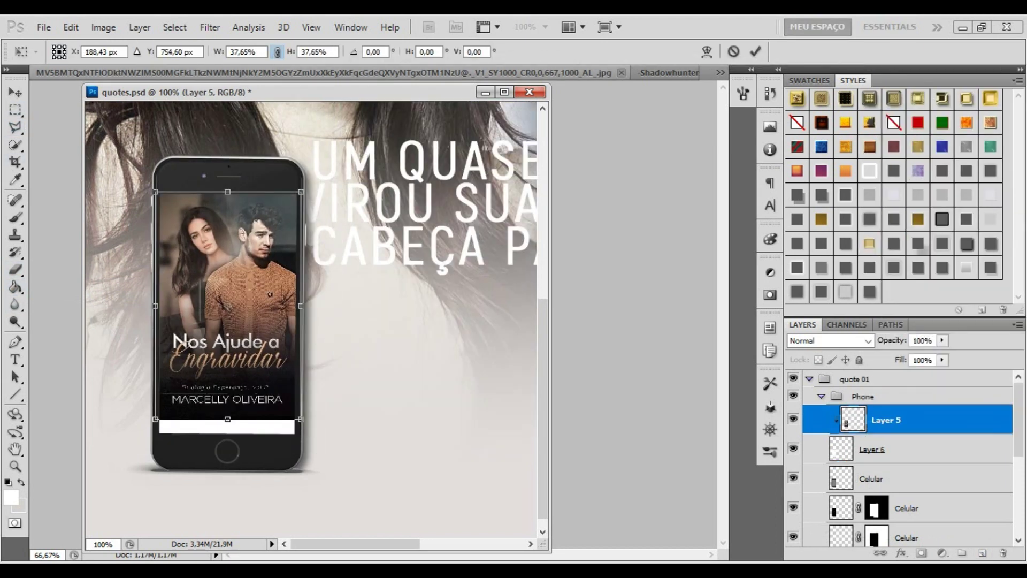
key(Return)
Shrink and group the phone layers as Phone, then shift the quote down and right
click(872, 450)
shift+click(907, 537)
key(ctrl+t)
drag(222, 489, 222, 472)
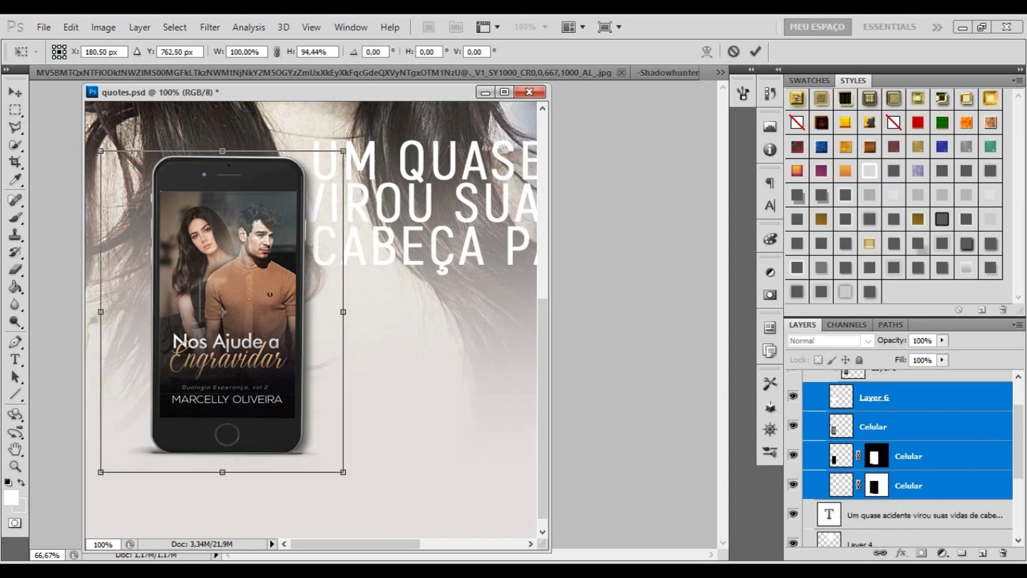
key(Return)
key(m)
key(ctrl+minus)
key(v)
key(ctrl+g)
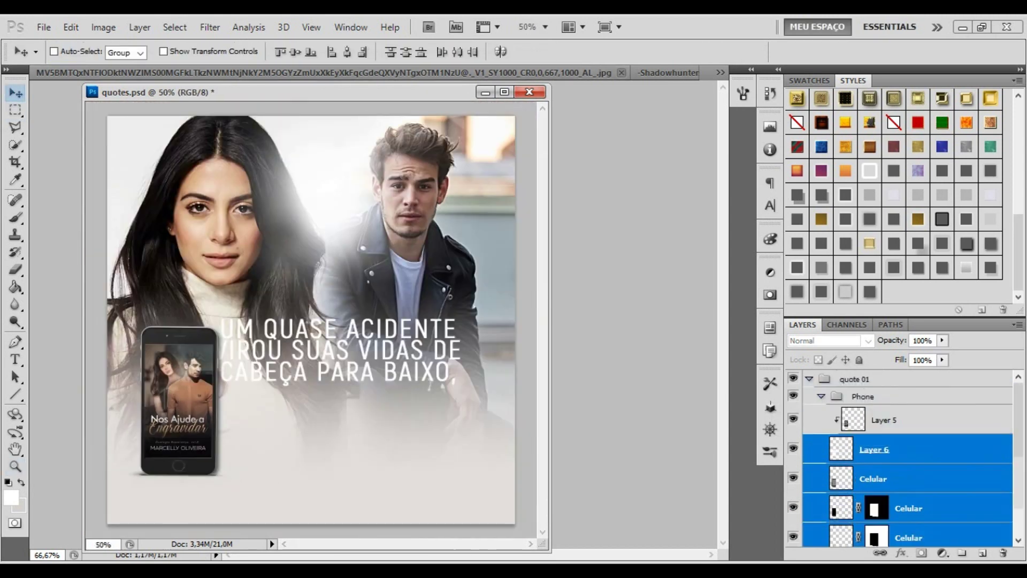
click(910, 419)
drag(337, 350, 362, 374)
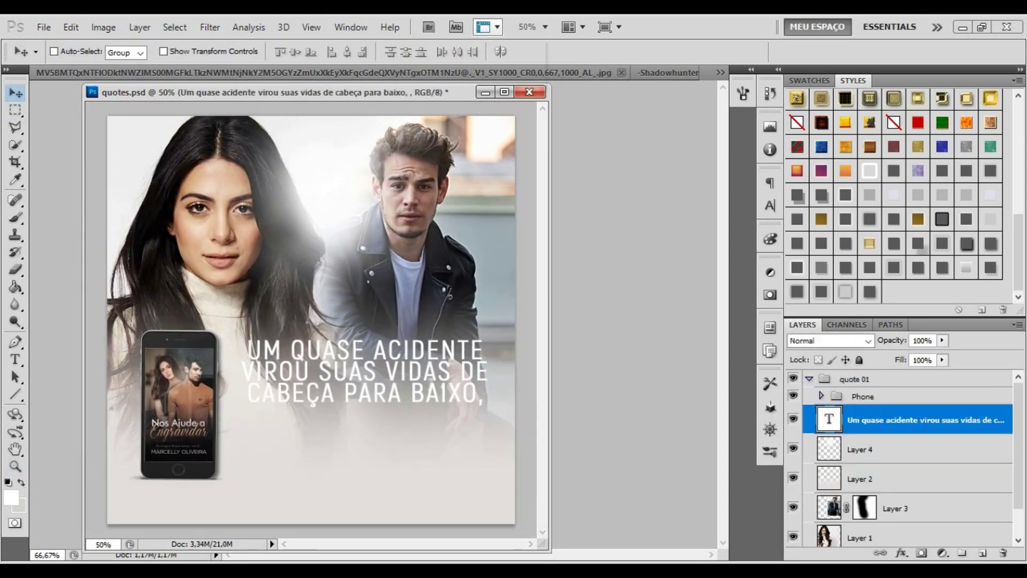
Set the quote to dark grey Nexa Light, 48 pt, tracking 0, without faux bold
key(ctrl+r)
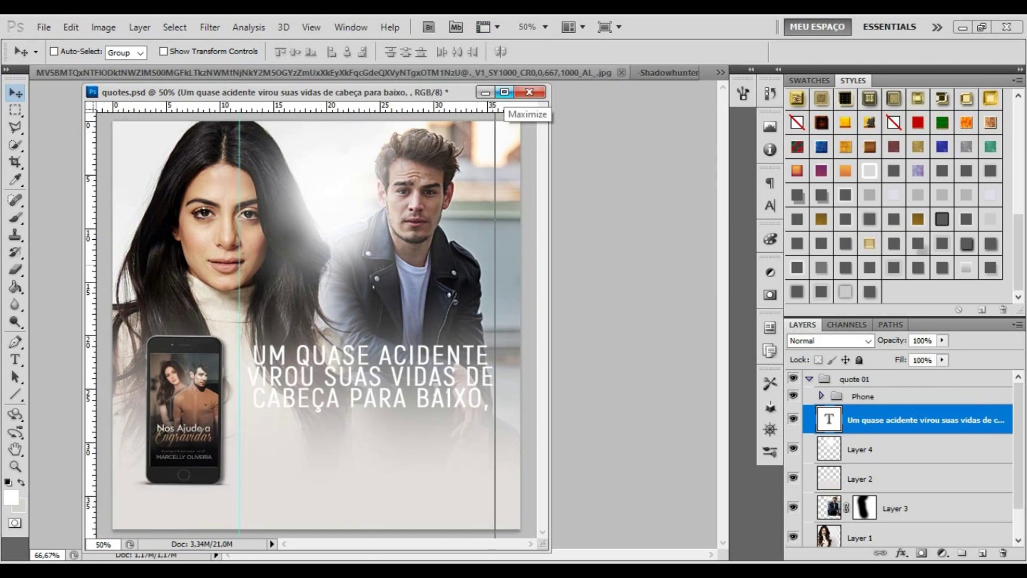
double_click(829, 419)
click(550, 51)
click(685, 196)
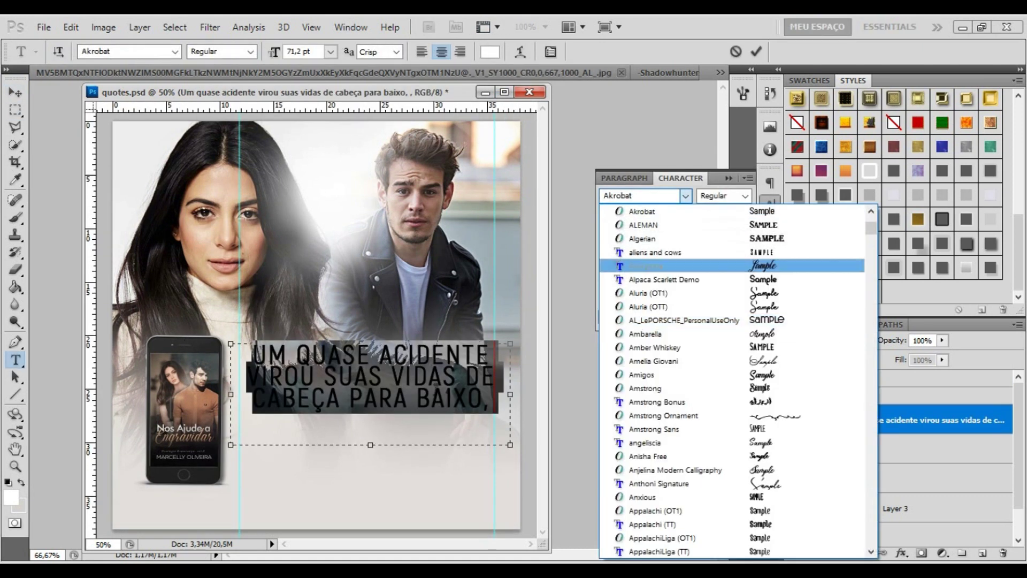
click(647, 524)
click(717, 272)
click(969, 301)
text(60)
key(Return)
click(667, 217)
click(653, 434)
click(744, 235)
click(729, 349)
click(613, 294)
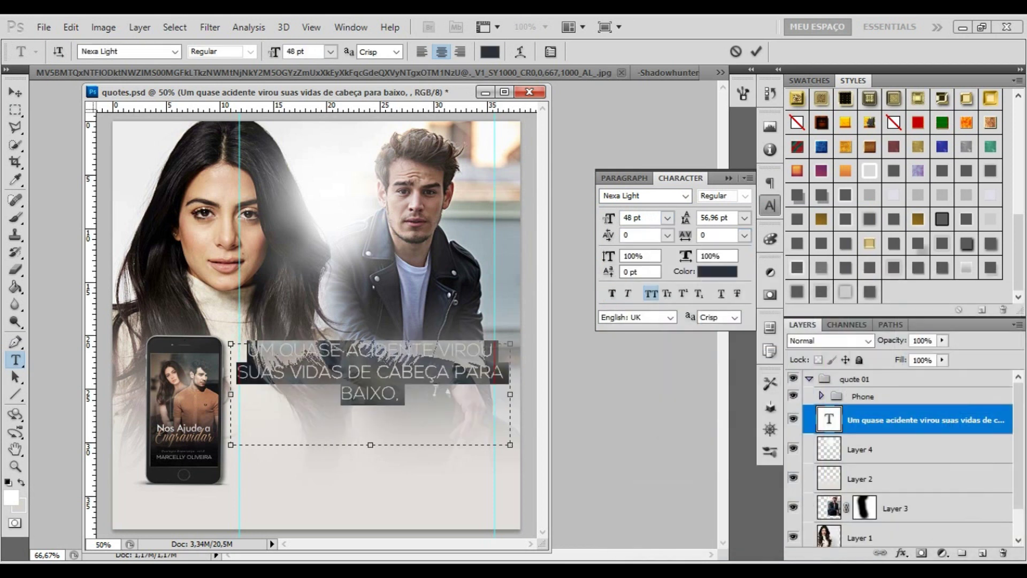
click(15, 92)
Turn off all caps on the quote and tighten its line spacing
key(t)
click(361, 411)
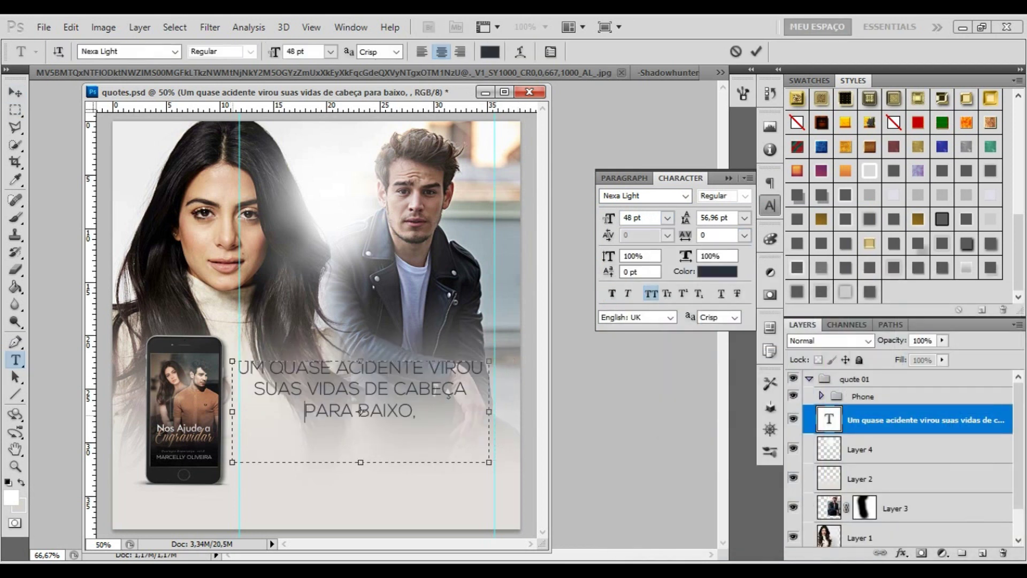
key(ctrl+a)
key(ctrl+shift+k)
click(744, 217)
click(733, 440)
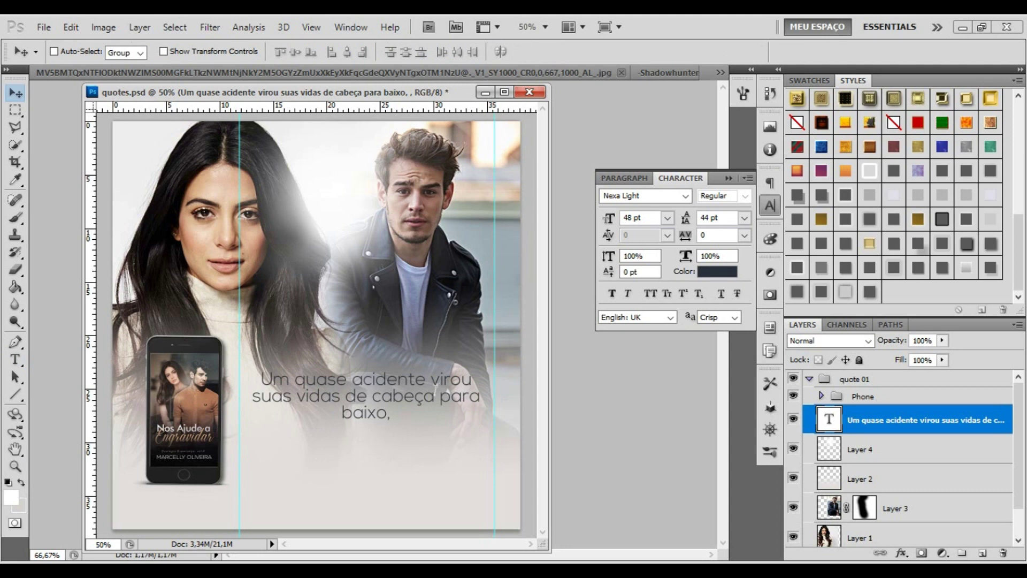
Give the quote a white Normal-blend drop shadow with spread 15 and size 55
double_click(1011, 423)
click(594, 230)
click(837, 218)
click(965, 300)
click(780, 218)
click(760, 21)
drag(740, 295, 752, 295)
drag(748, 310, 761, 310)
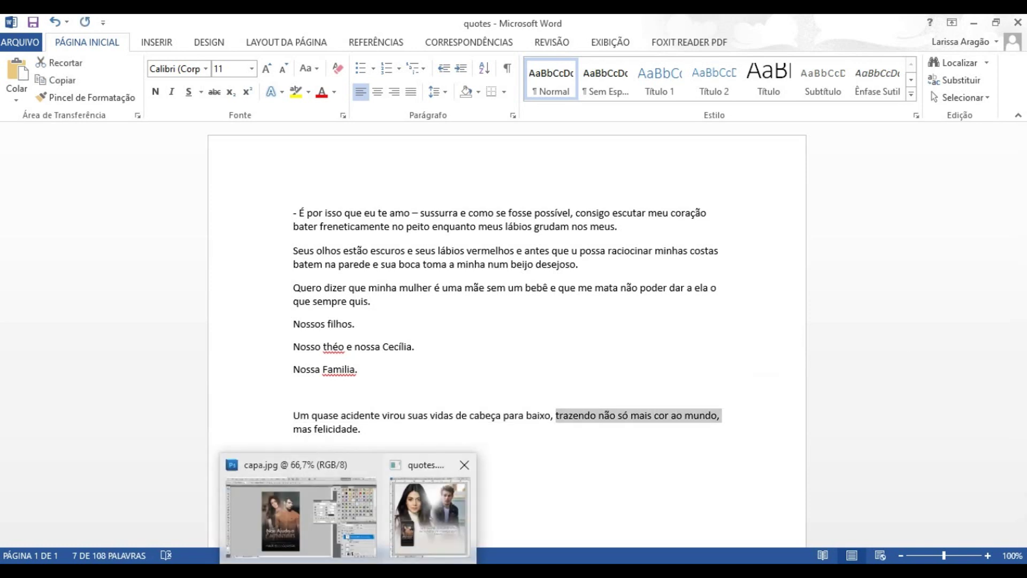
Return to the Photoshop quote design and dismiss the stray menu
click(299, 498)
click(44, 27)
key(Escape)
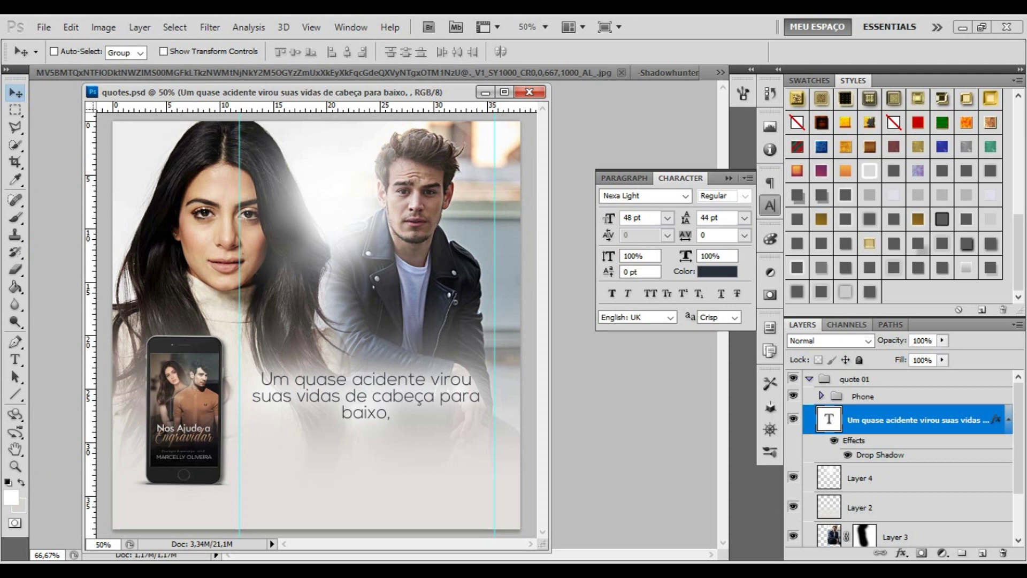
Append 'trazendo não só mais cor ao mundo,' to the quote text
key(t)
text(trazendo não só mais cor ao mundo,)
key(ctrl+Return)
key(alt+Tab)
key(alt+Tab)
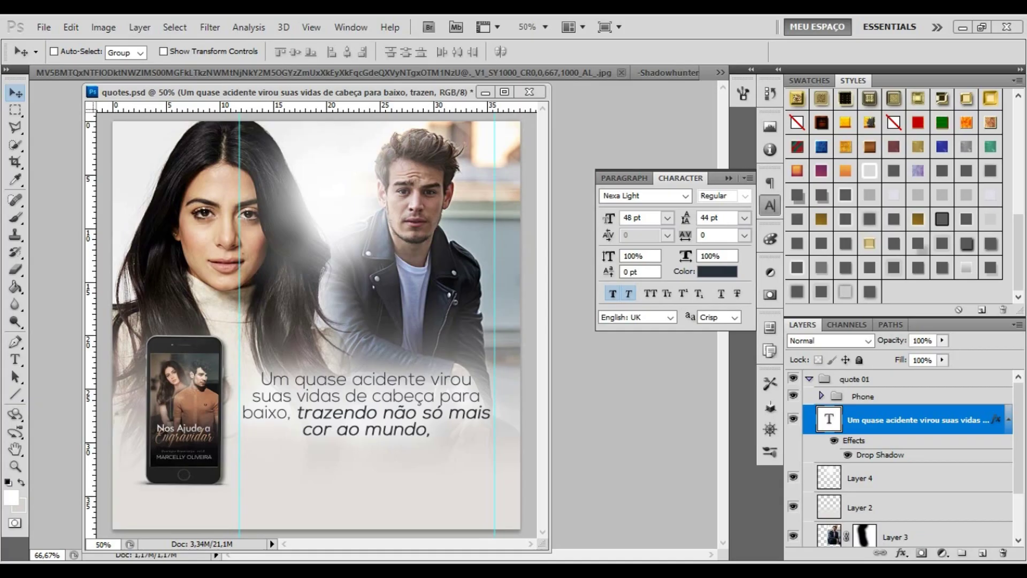
Add 'mas felicidade.' in a new text box set in 72 pt Nutmeg
key(t)
drag(483, 492, 489, 493)
text(mas felicidade.)
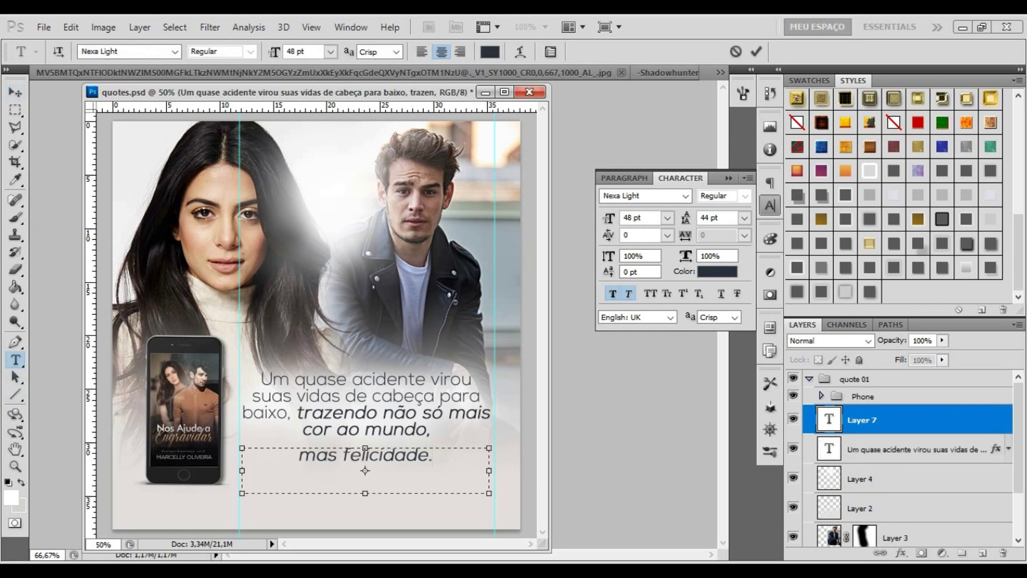
key(ctrl+a)
click(685, 196)
click(690, 416)
click(656, 474)
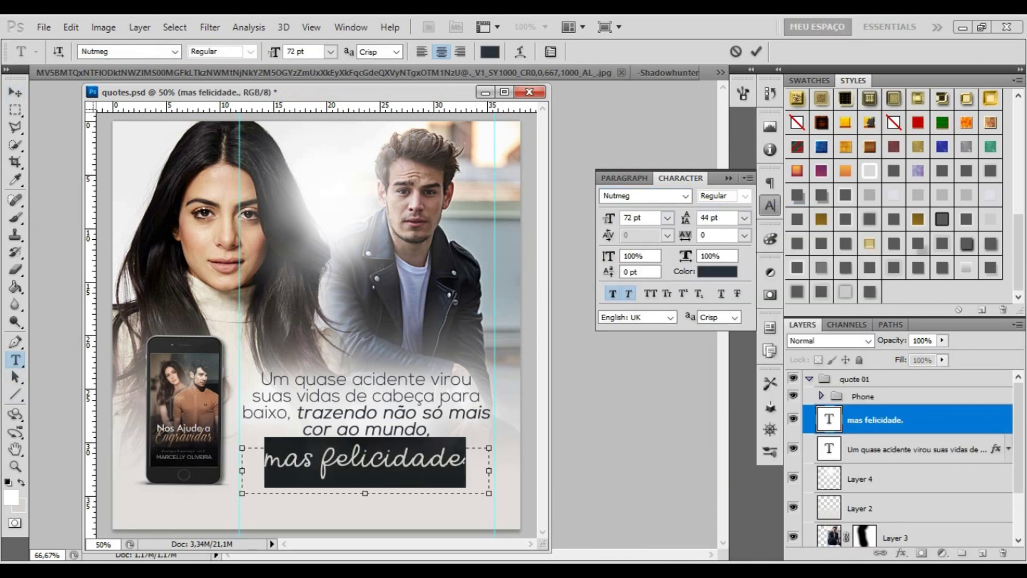
key(ctrl+Return)
key(v)
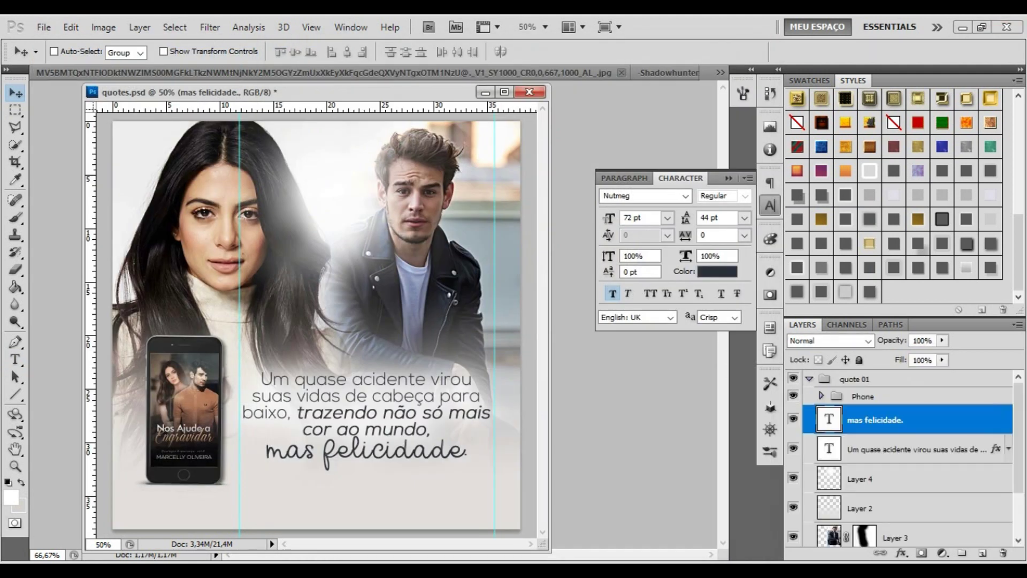
Colour 'mas felicidade.' copper-brown (b37f59)
double_click(829, 419)
click(717, 271)
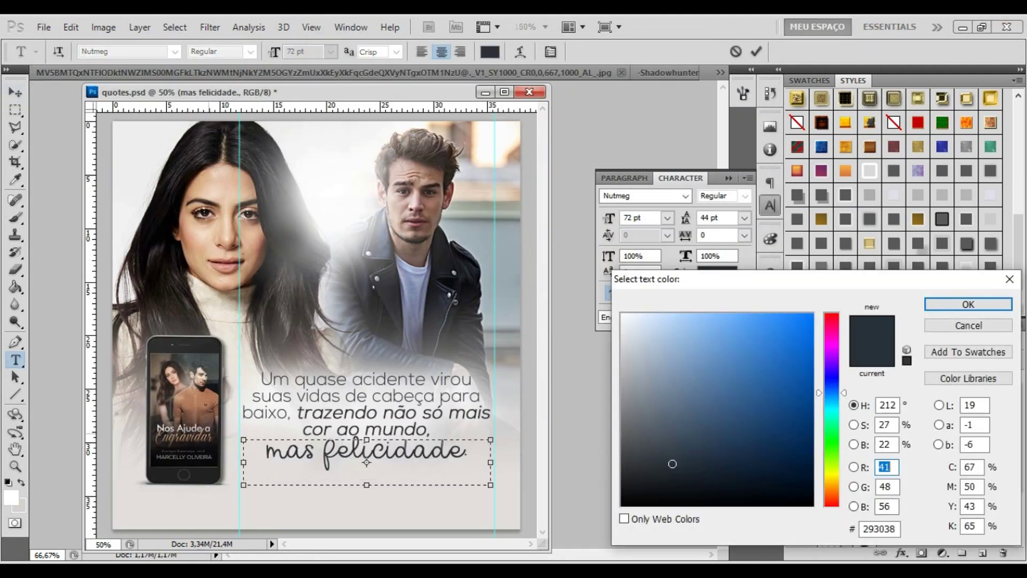
click(717, 371)
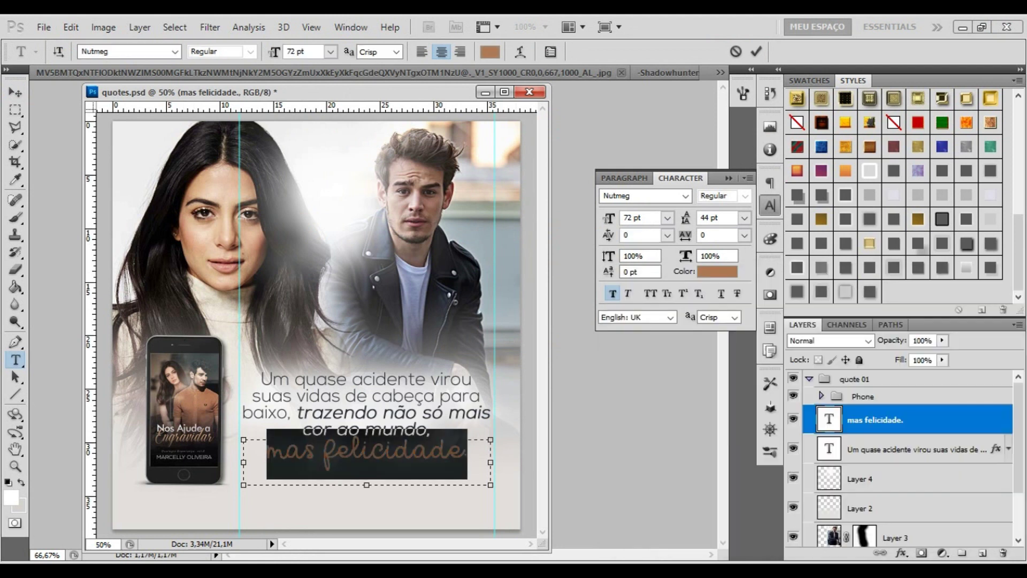
key(Return)
key(b)
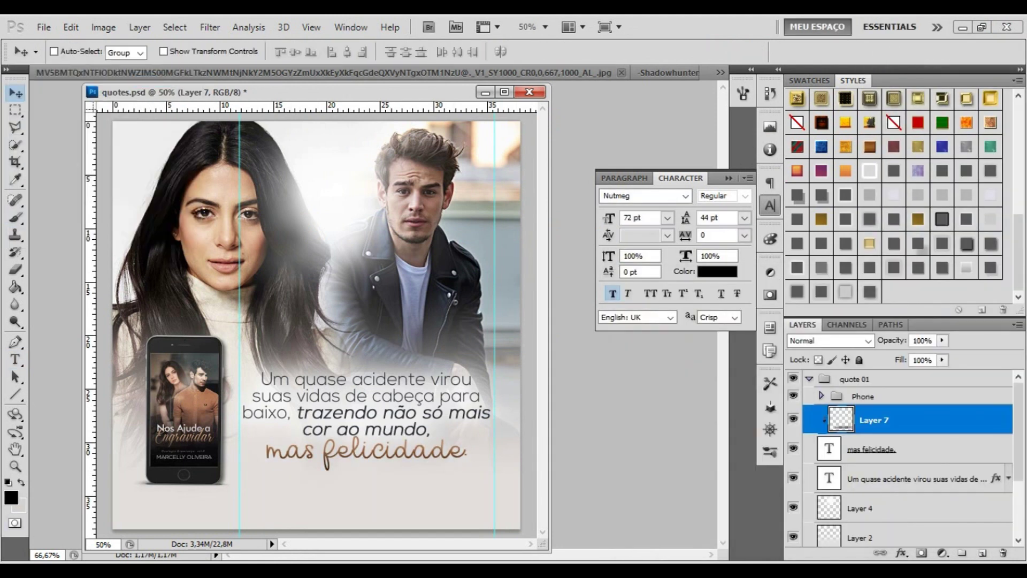
Enlarge 'mas felicidade.' and move it lower
shift+click(872, 449)
key(ctrl+t)
drag(173, 521, 143, 535)
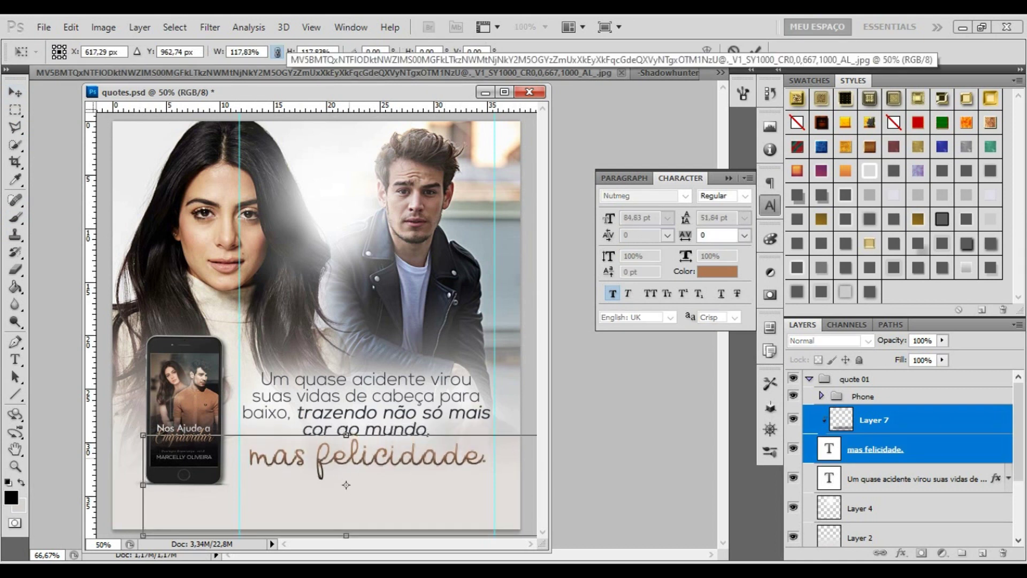
key(Return)
Set the main quote to 50 pt and group the quote text layers
double_click(829, 478)
key(ctrl+Return)
key(v)
key(ctrl+g)
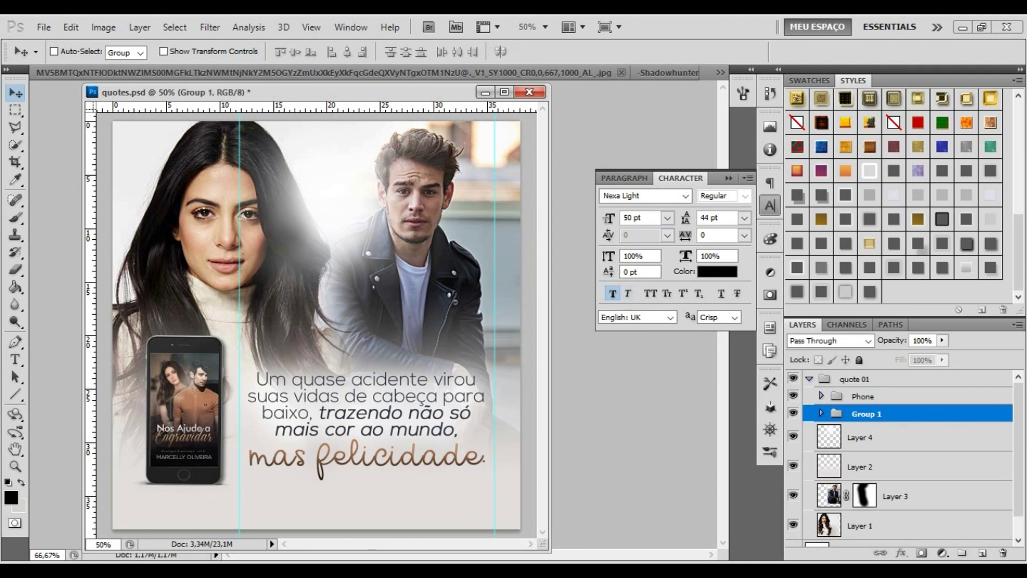
Add 'disponível no' below the quote in all caps, 30 pt, tracking 200
key(t)
click(235, 512)
text(disponível no)
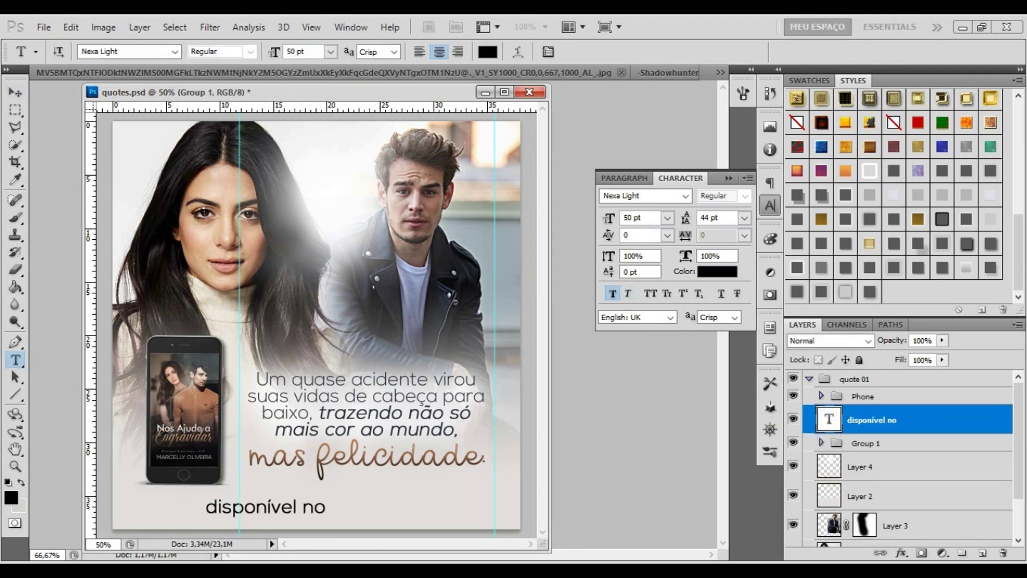
double_click(830, 419)
key(ctrl+shift+k)
click(667, 218)
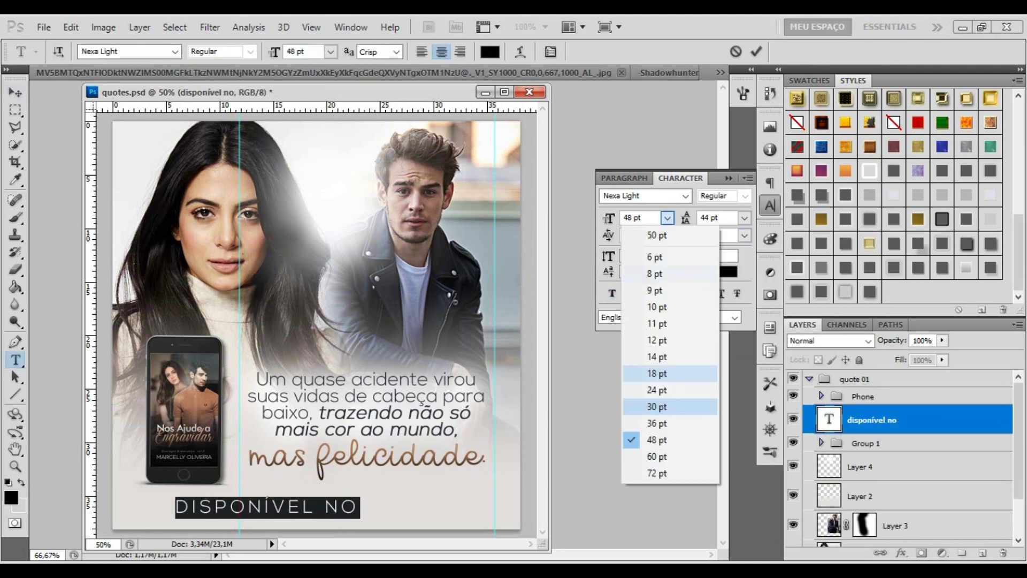
key(ctrl+Return)
Bring the orange W icon from icon (69).png into the design, scaled down
key(ctrl+o)
double_click(468, 284)
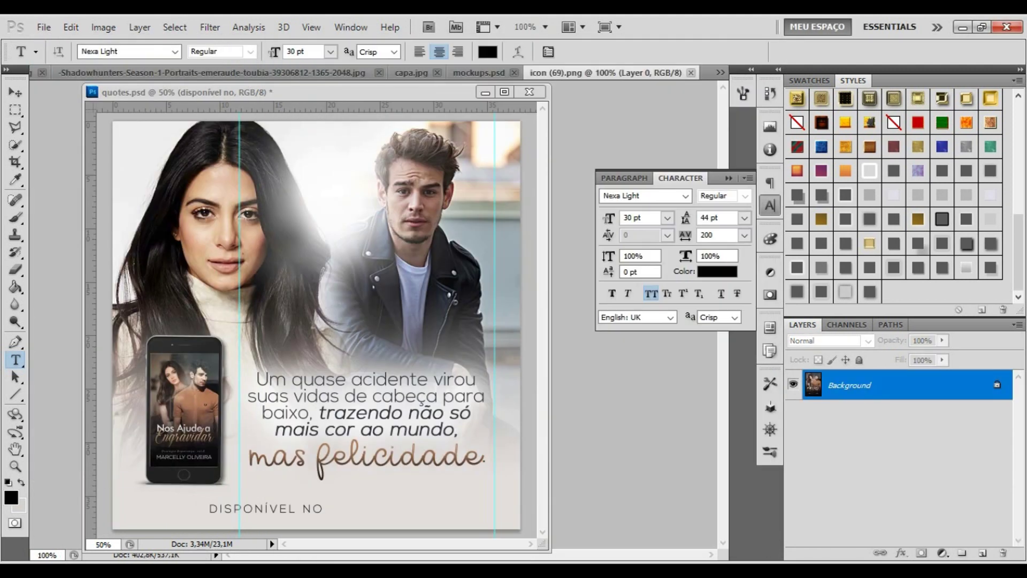
drag(856, 385, 460, 353)
key(ctrl+t)
mouse_move(347, 291)
mouse_down()
mouse_move(461, 376)
mouse_move(352, 507)
mouse_up()
key(Return)
Group the W logo with the DISPONÍVEL NO text
key(ctrl+t)
key(Return)
key(ctrl+g)
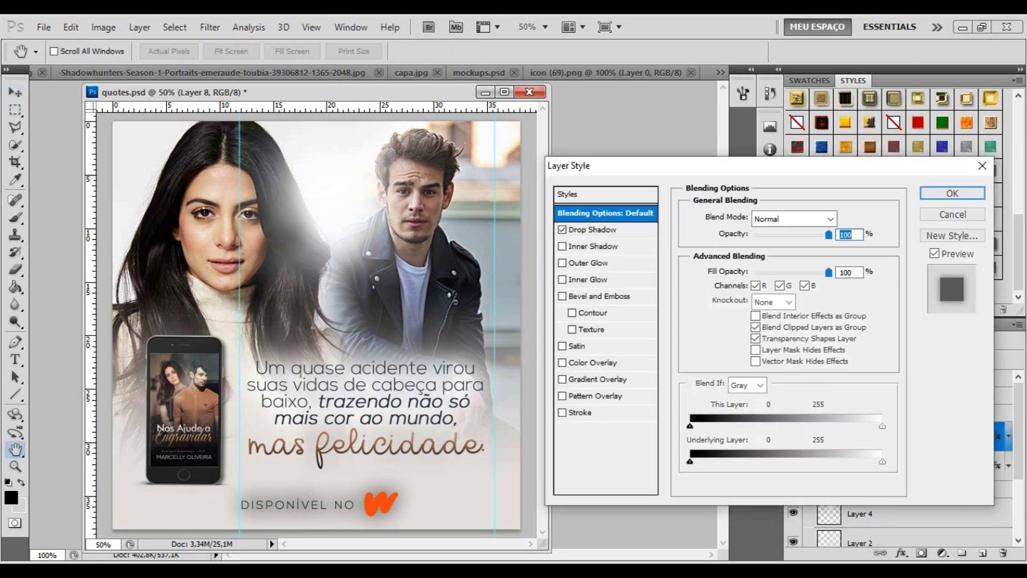
Confirm the logo's drop shadow and nudge the Phone group right and down
key(Return)
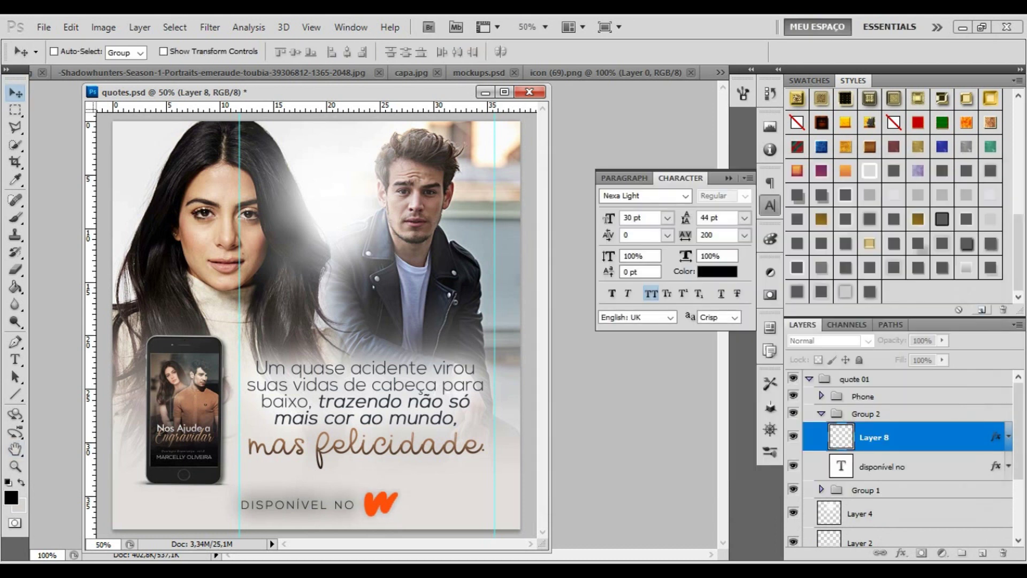
key(alt+bracketleft)
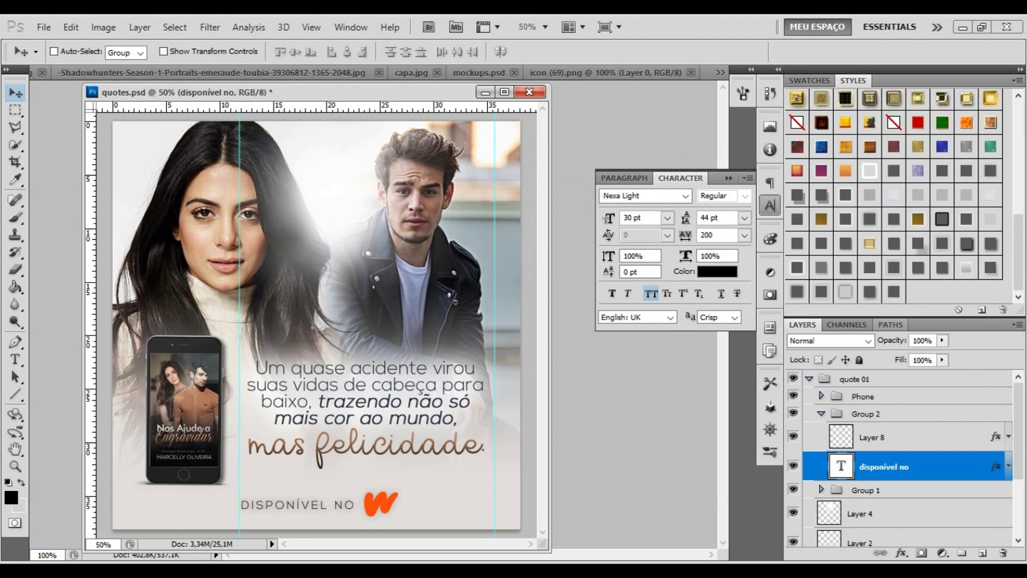
key(alt+bracketright)
key(shift+Right)
key(shift+Right)
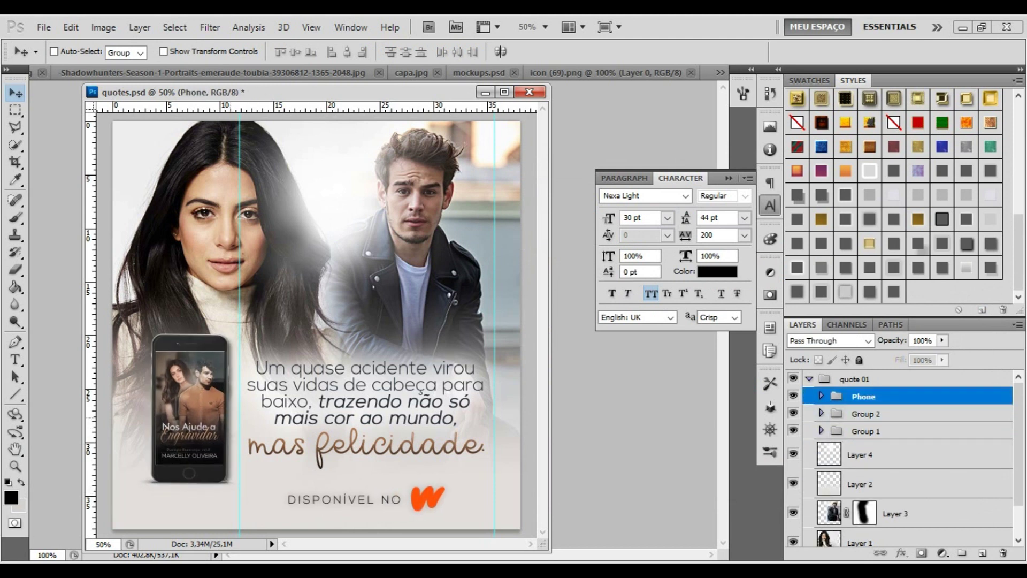
key(shift+Down)
key(shift+Down)
key(shift+Down)
key(alt+bracketleft)
key(alt+bracketleft)
key(alt+bracketleft)
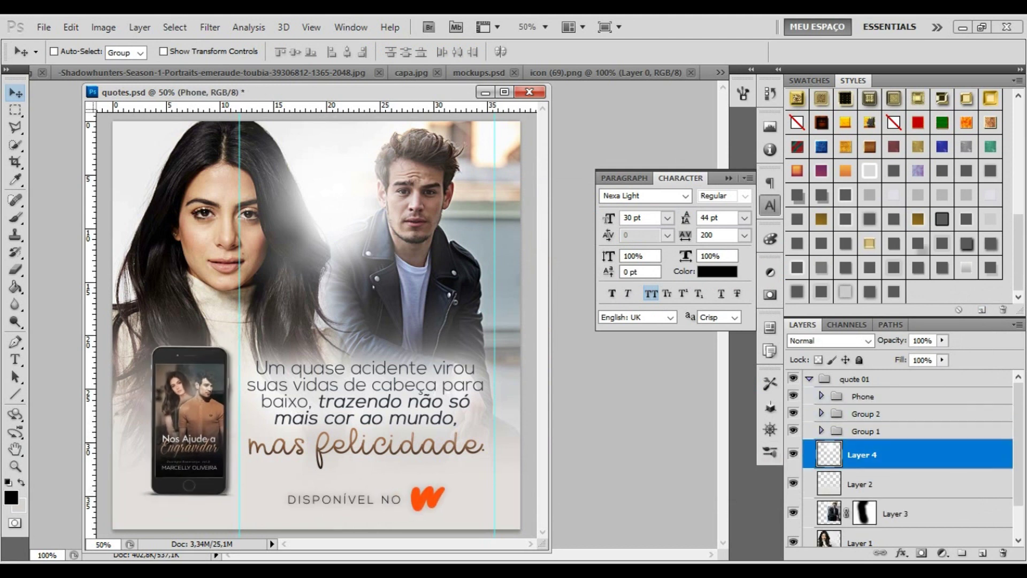
Open titulo.png from the marcelly client folder
key(ctrl+Tab)
key(ctrl+o)
key(Return)
text(marcelly)
key(Return)
text(titulo)
key(Return)
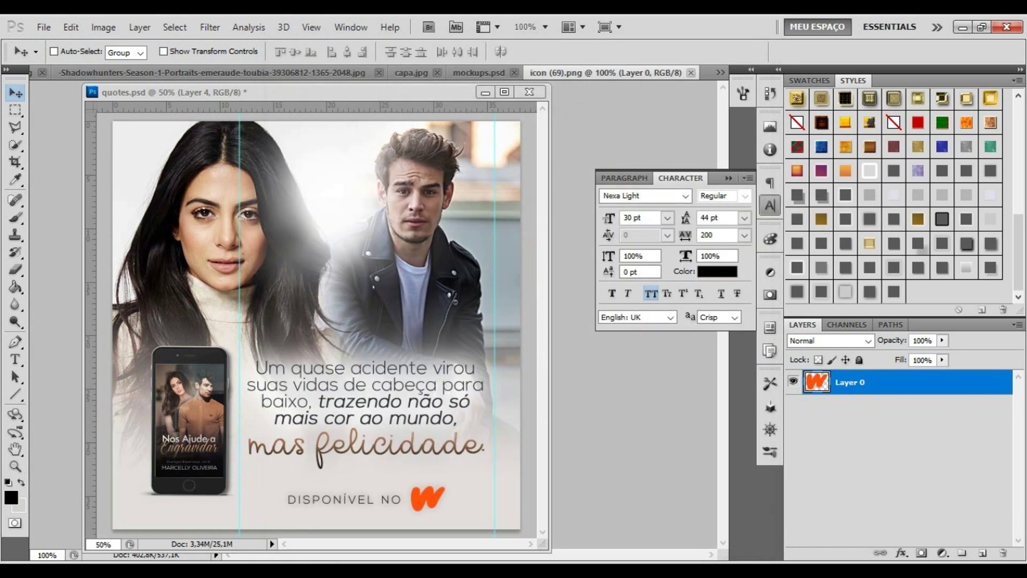
Copy the whole title image and paste it into quotes.psd as Layer 9
key(ctrl+a)
key(ctrl+c)
key(ctrl+Tab)
key(ctrl+v)
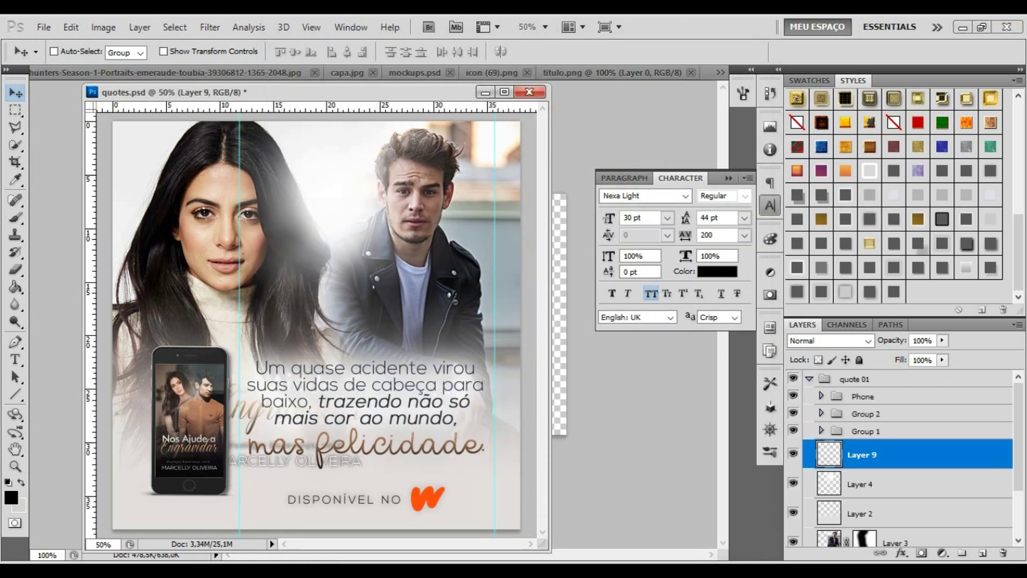
Enlarge the title artwork along the bottom and fade it to 18% opacity
key(ctrl+t)
drag(363, 465, 521, 535)
key(Return)
click(941, 340)
drag(942, 356, 877, 355)
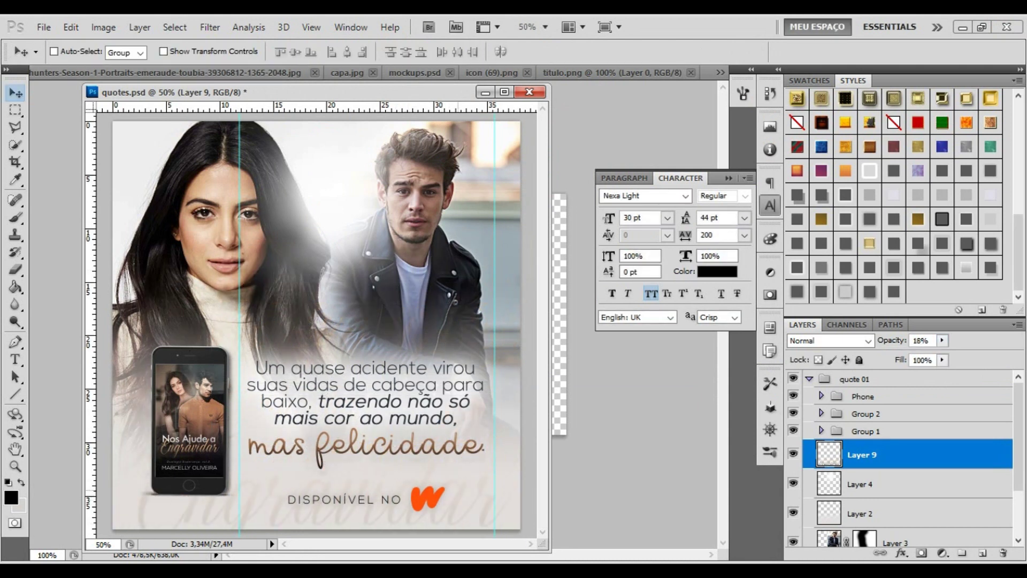
Duplicate the Phone and Group 2 groups, then collapse and select quote 01
click(863, 396)
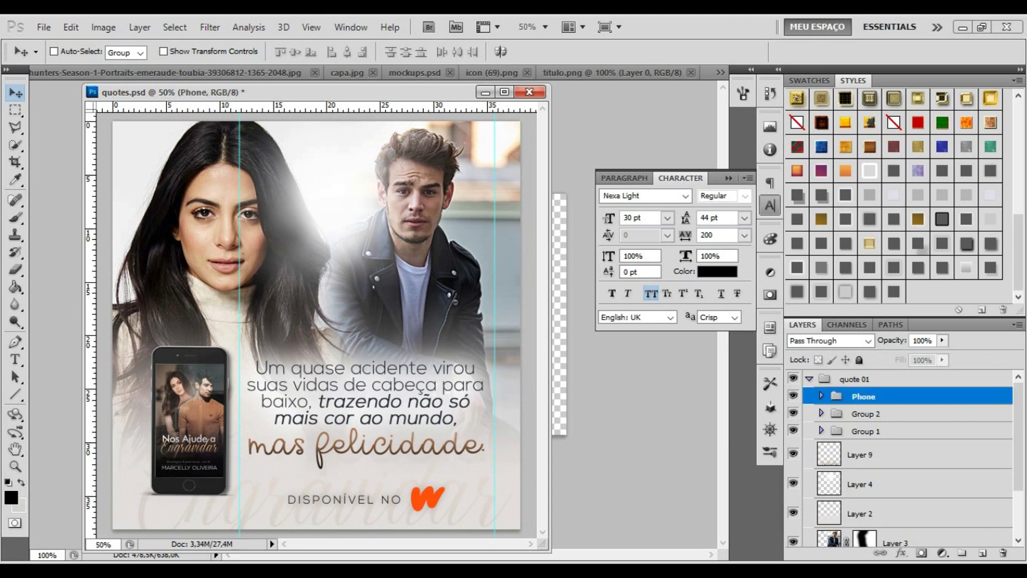
shift+click(866, 414)
key(Return)
click(809, 414)
click(856, 413)
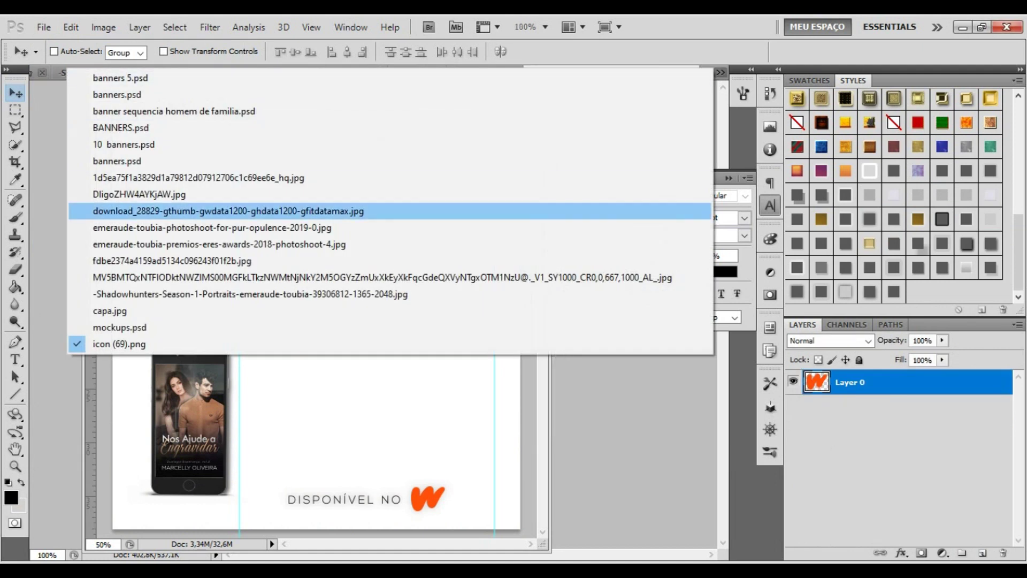
Nudge the woman's photo up-left and paint the man's layer mask to reveal her
key(ctrl+Tab)
key(ctrl+Tab)
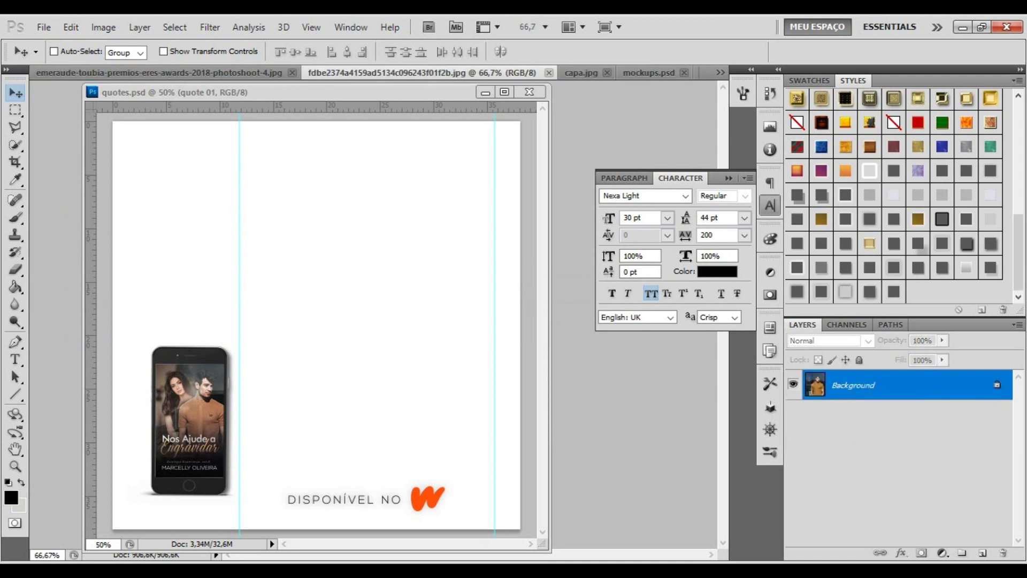
key(ctrl+shift+Tab)
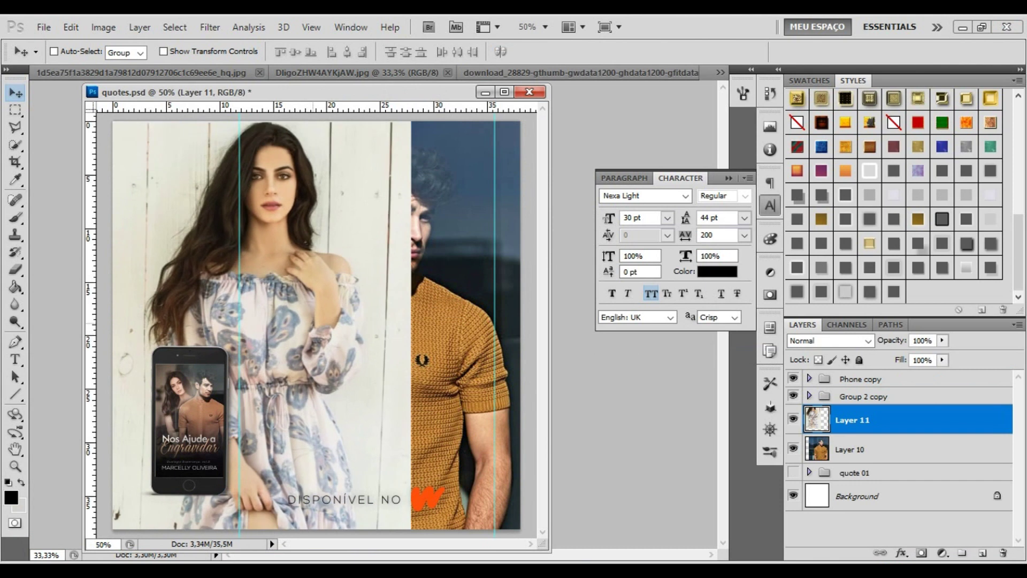
key(shift+Left)
key(shift+Up)
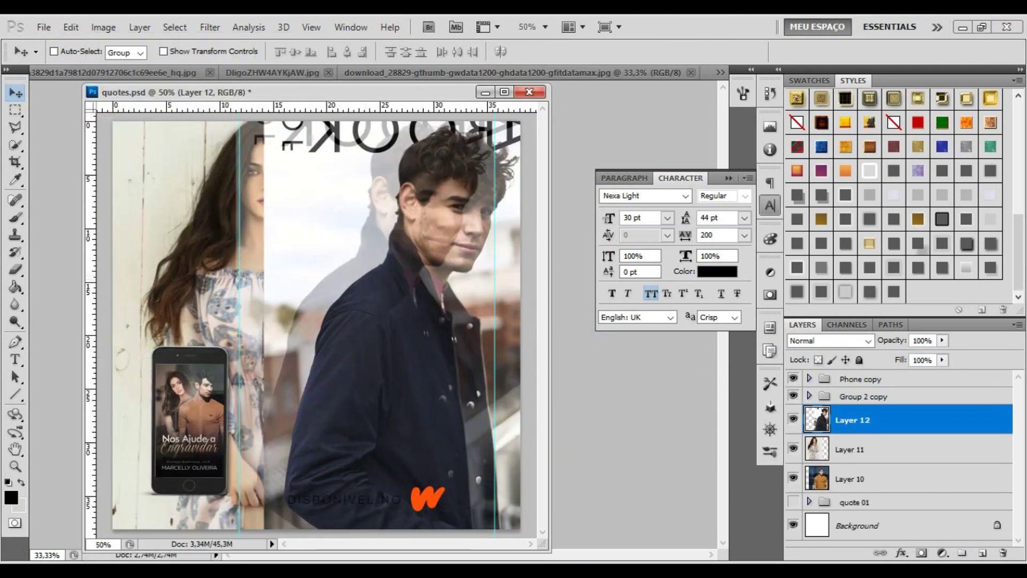
click(75, 52)
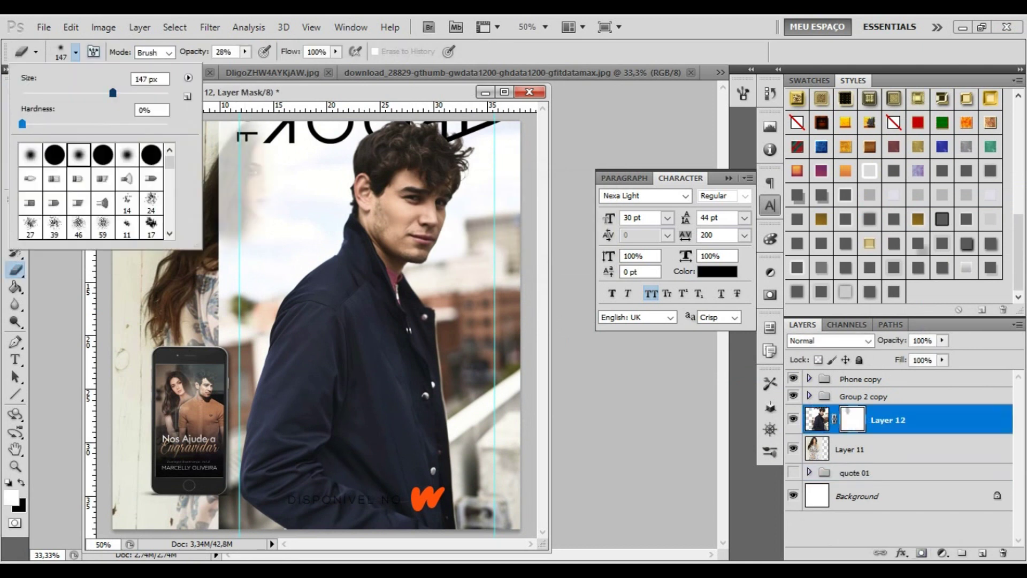
drag(257, 139, 278, 256)
drag(241, 161, 289, 321)
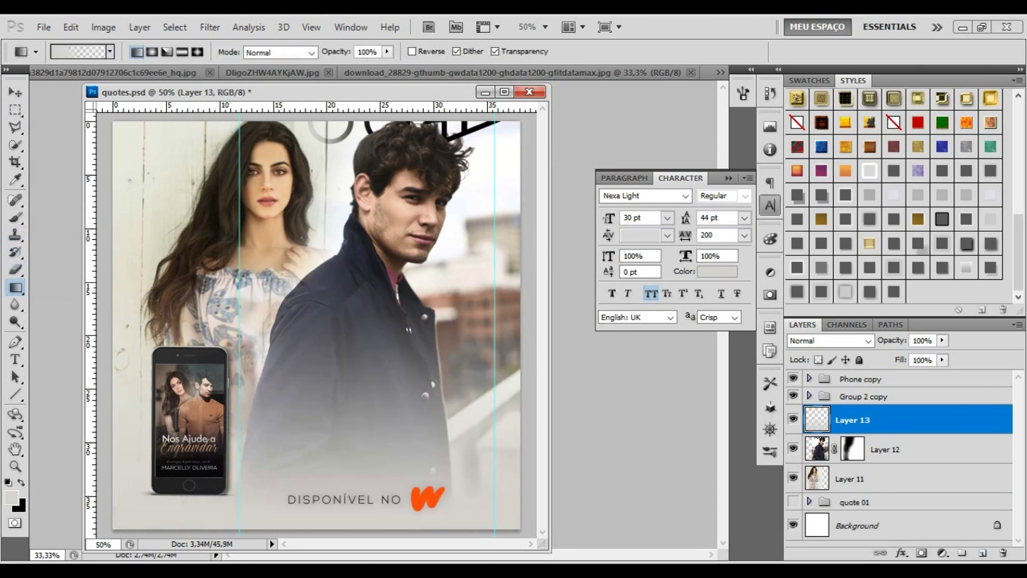
Group the photo layers and rename the group quote 02
shift+click(850, 479)
key(ctrl+g)
double_click(856, 413)
Place the phone and logo copies in quote 02 and add a horizontal layout guide
text(quote 02)
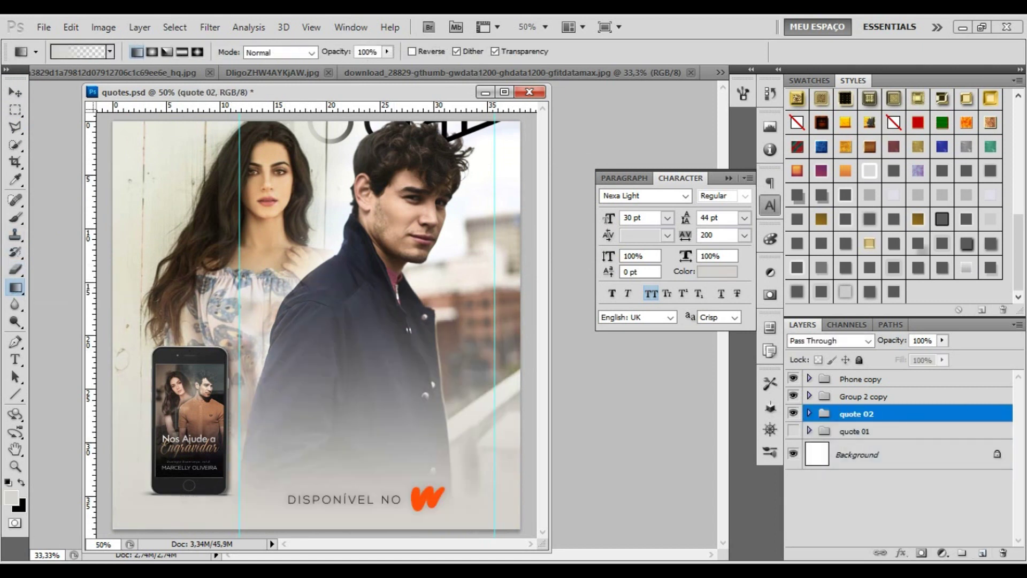
click(809, 413)
shift+click(860, 378)
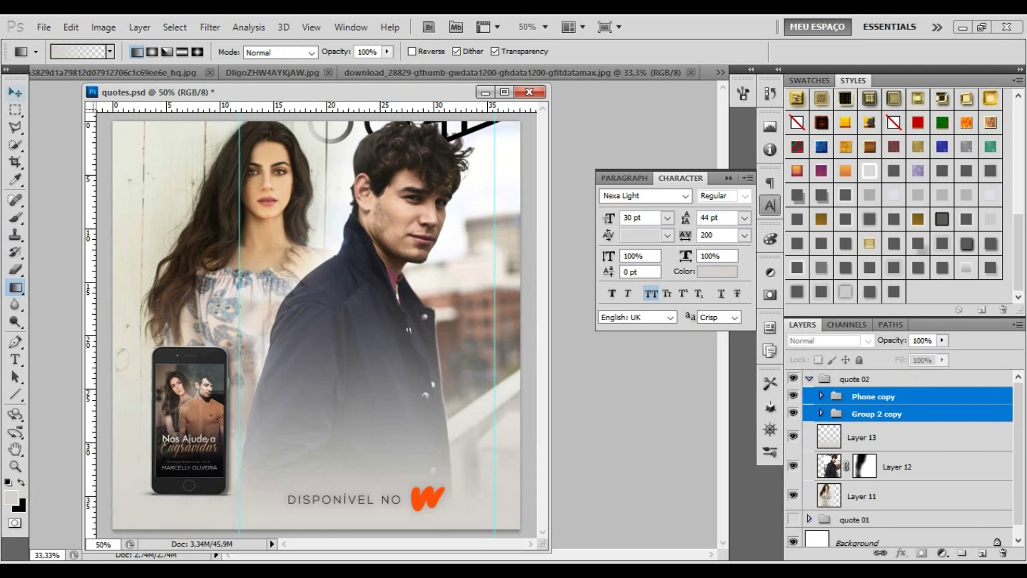
key(ctrl+z)
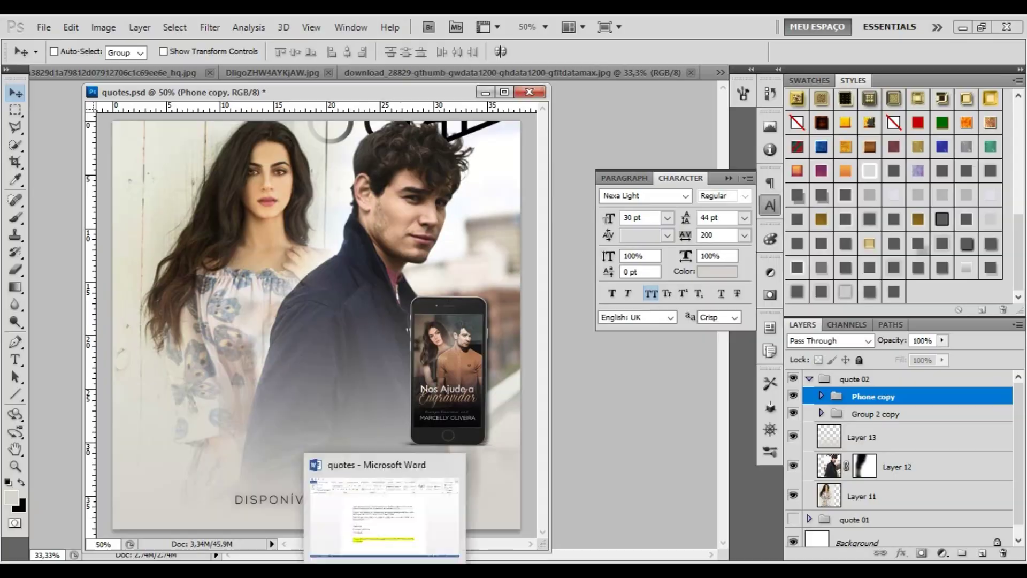
click(384, 516)
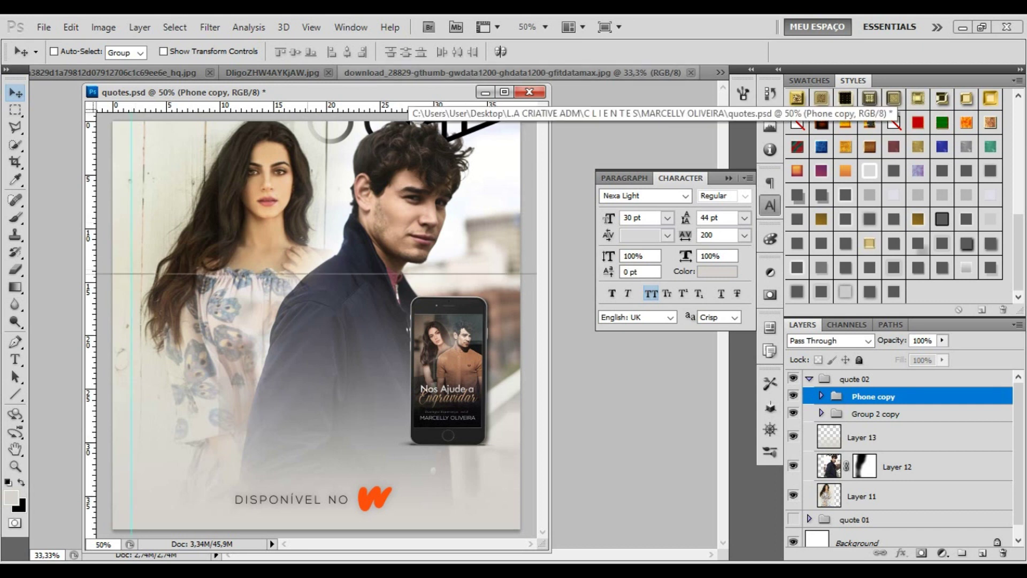
drag(315, 107, 315, 483)
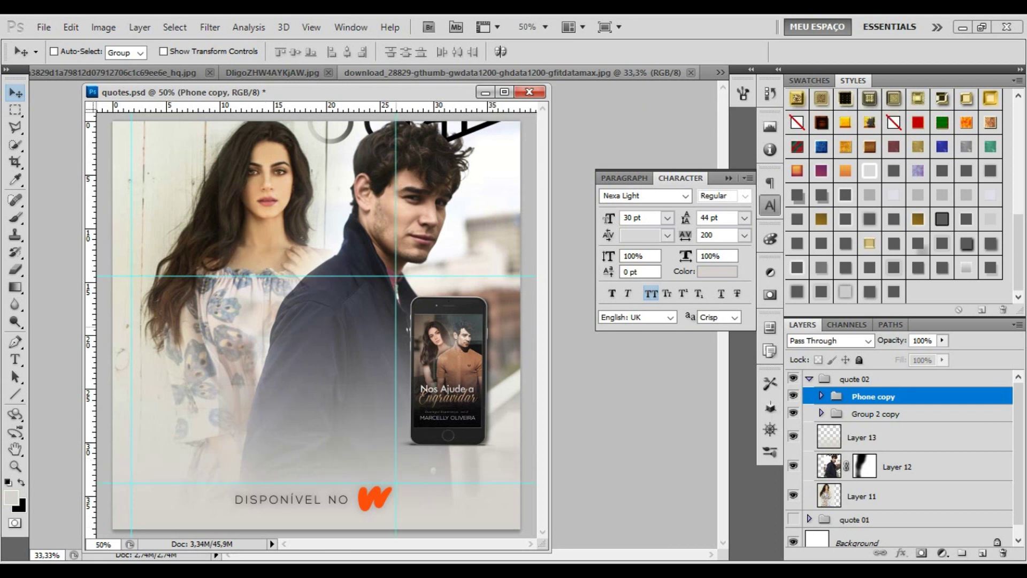
Paste the quote's opening text from Word into a new paragraph text box
key(t)
drag(141, 294, 385, 395)
key(ctrl+v)
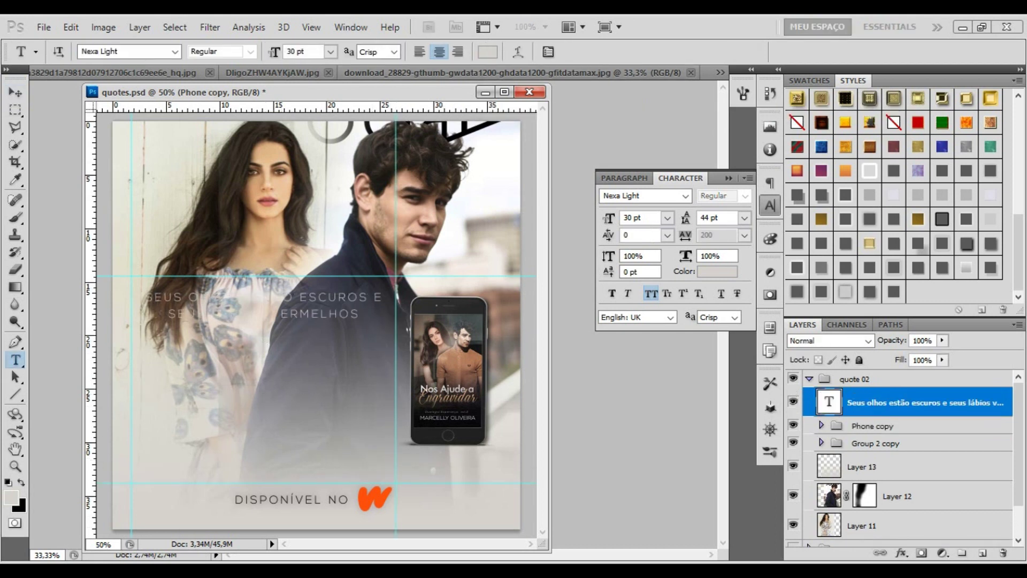
key(ctrl+a)
click(686, 196)
Set the quote text in Arial, 36 pt, with letter spacing 0
click(642, 381)
click(686, 195)
scroll(738, 375, down, 10)
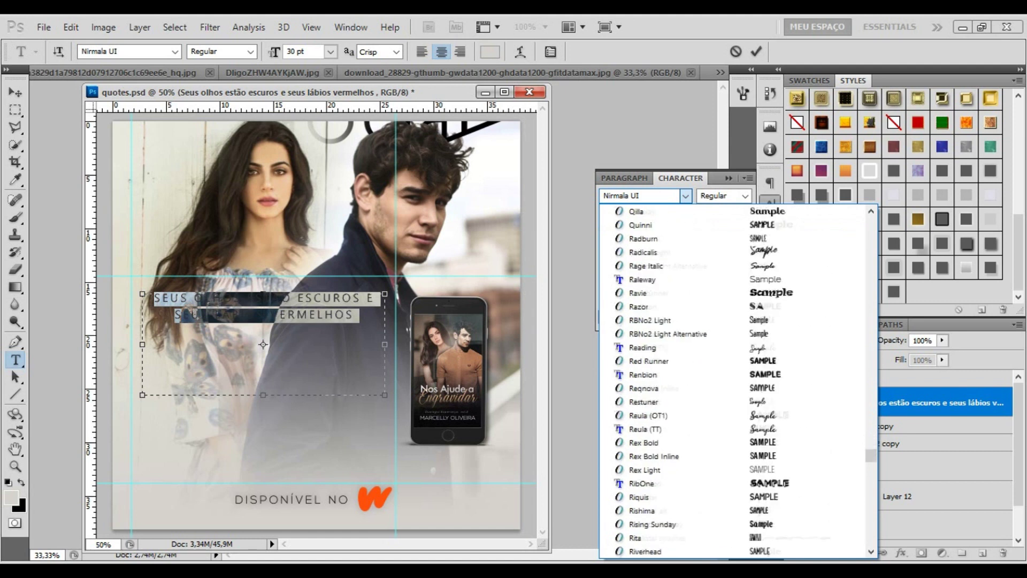
scroll(739, 375, up, 15)
click(642, 235)
click(685, 196)
click(636, 231)
click(744, 235)
click(717, 356)
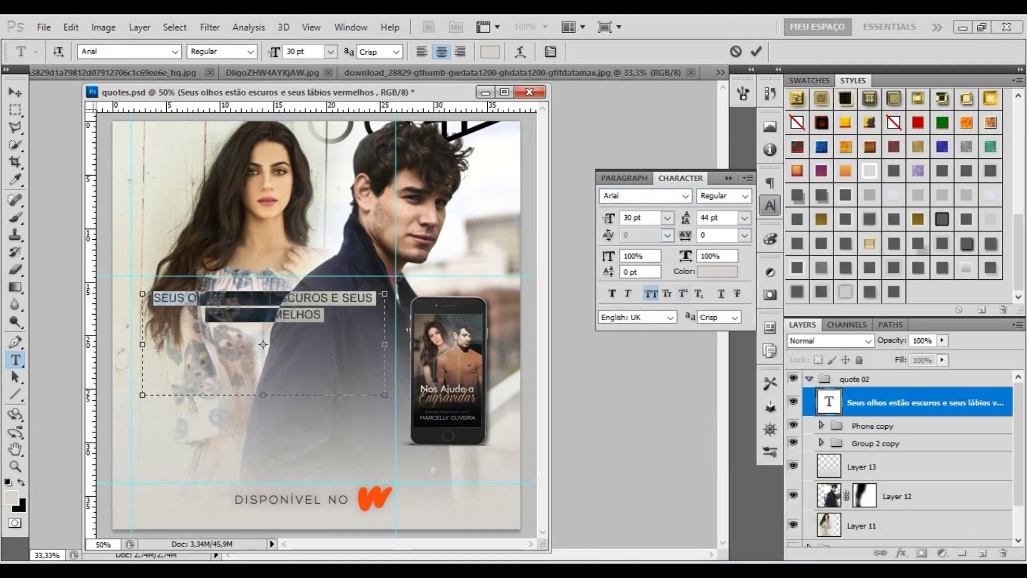
click(667, 217)
click(650, 423)
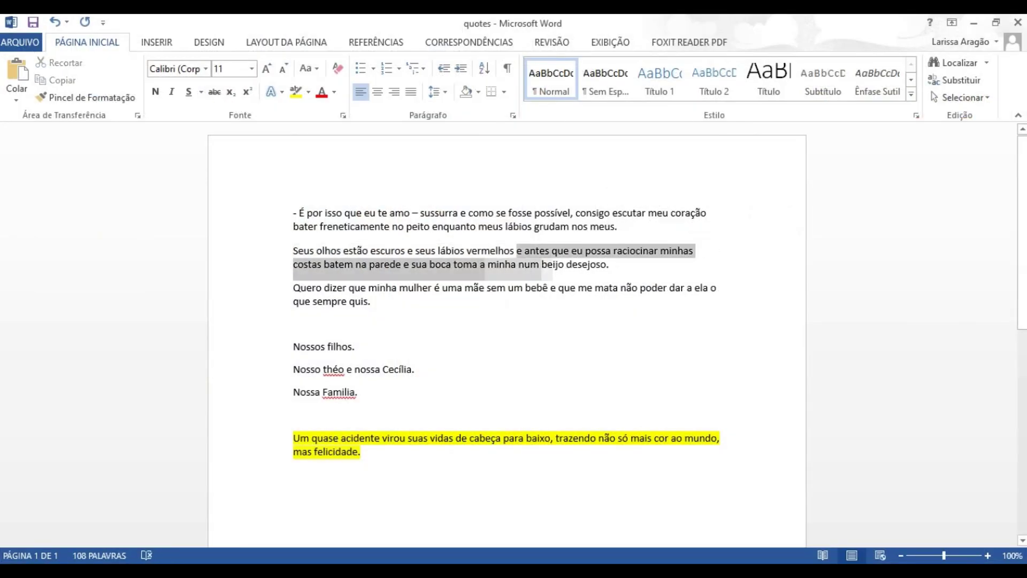
Append the quote's next part from Word to the end of the paragraph
drag(613, 250, 323, 264)
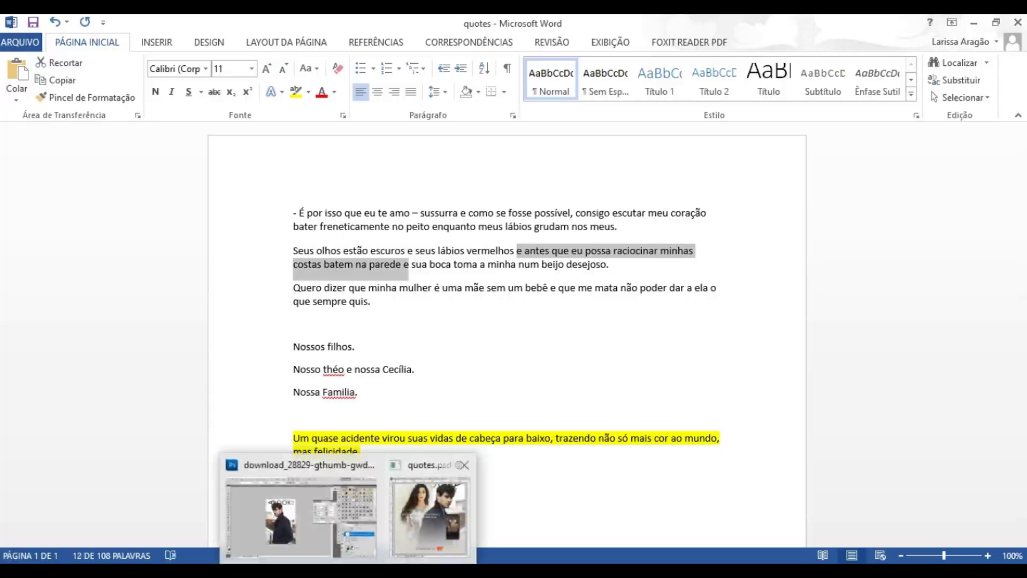
click(436, 508)
click(353, 316)
text(E ANTES QUE EU POSSA RACIOCINAR MINHAS COSTAS BATEM NA PAREDE E)
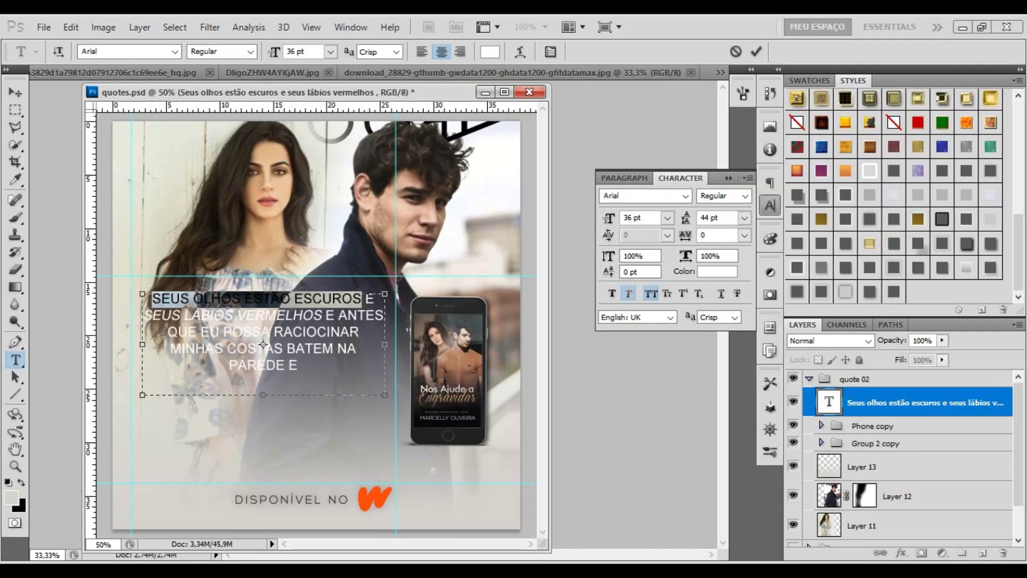
key(ctrl+Return)
Add 'sua boca toma a minha' in a new text box below, set in Bebas Neue
key(alt+Tab)
drag(410, 268, 518, 268)
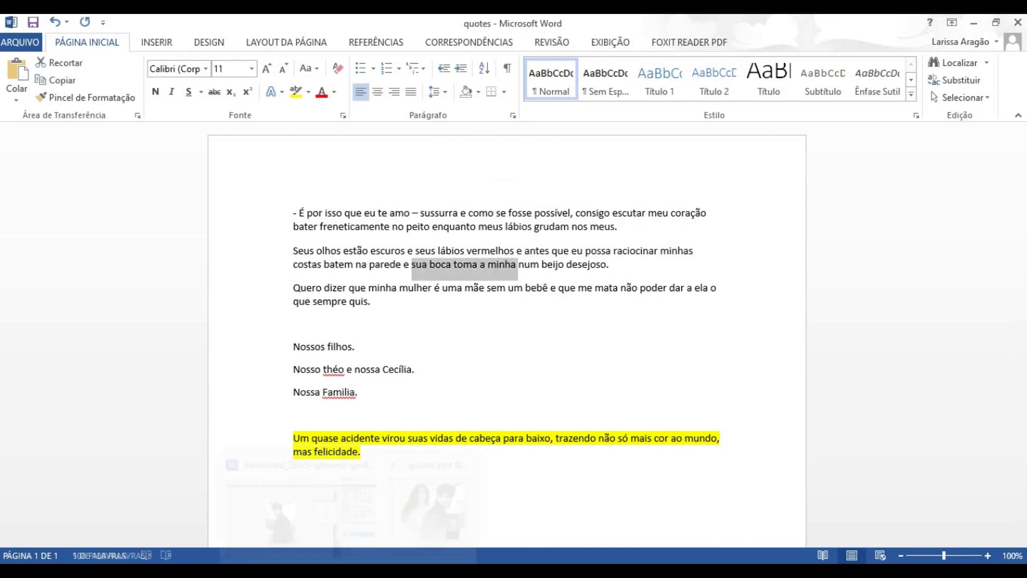
key(alt+Tab)
drag(138, 382, 385, 412)
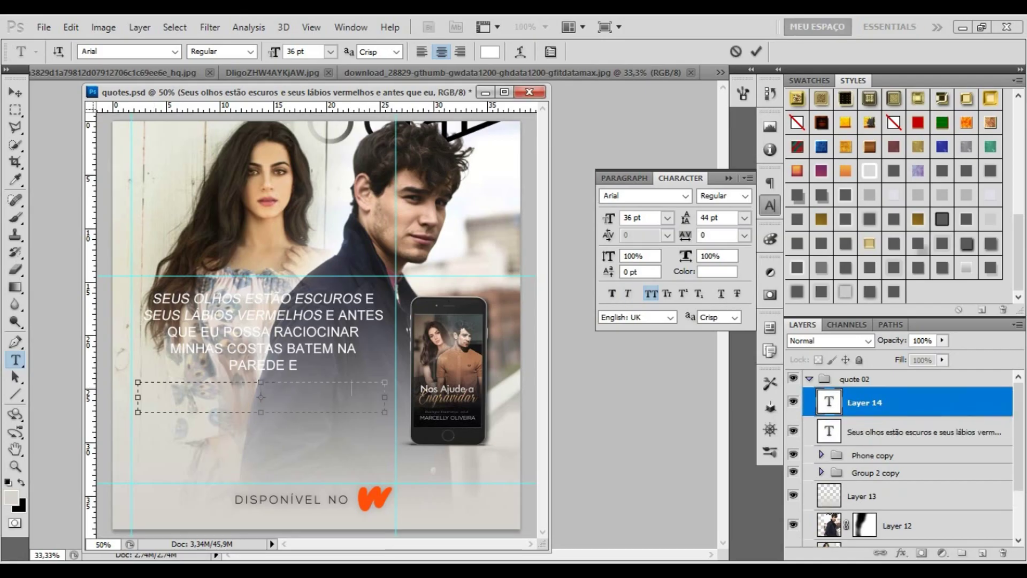
double_click(828, 401)
click(684, 195)
scroll(669, 321, down, 5)
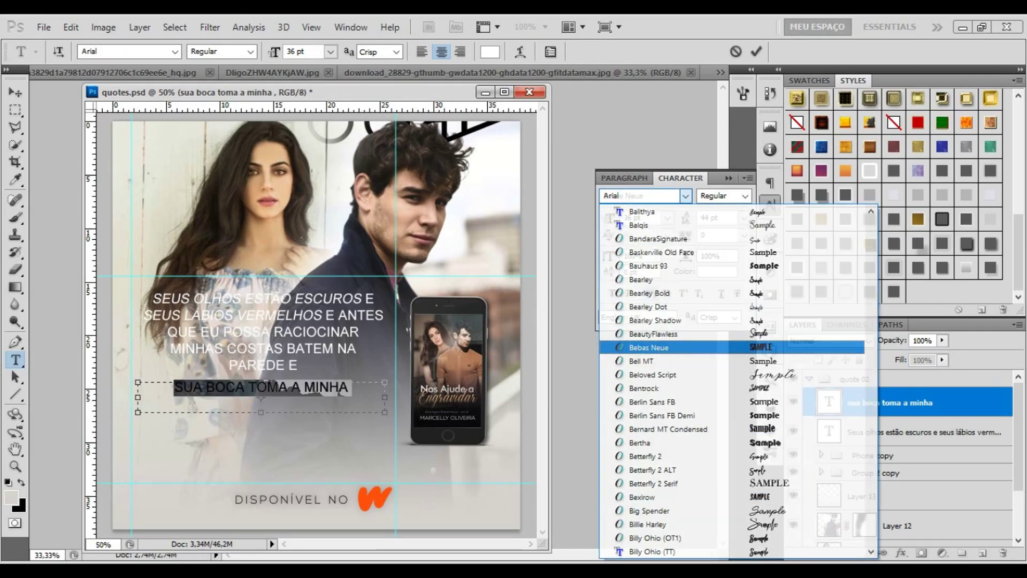
click(663, 346)
click(667, 218)
click(744, 235)
Set the opening paragraph to 40 pt with tracking 75
click(716, 472)
double_click(828, 431)
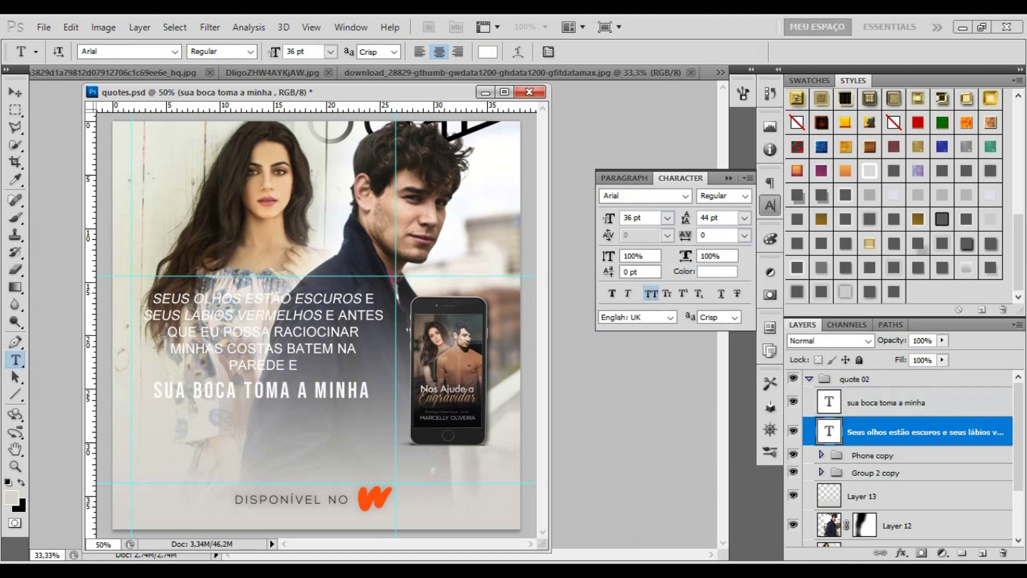
click(667, 218)
click(642, 443)
text(40)
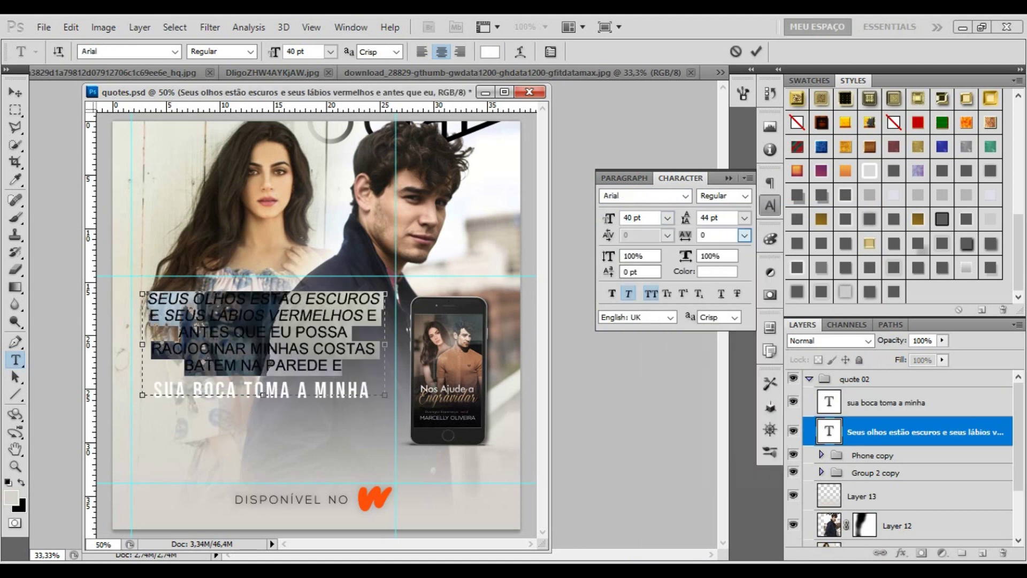
click(745, 235)
click(708, 446)
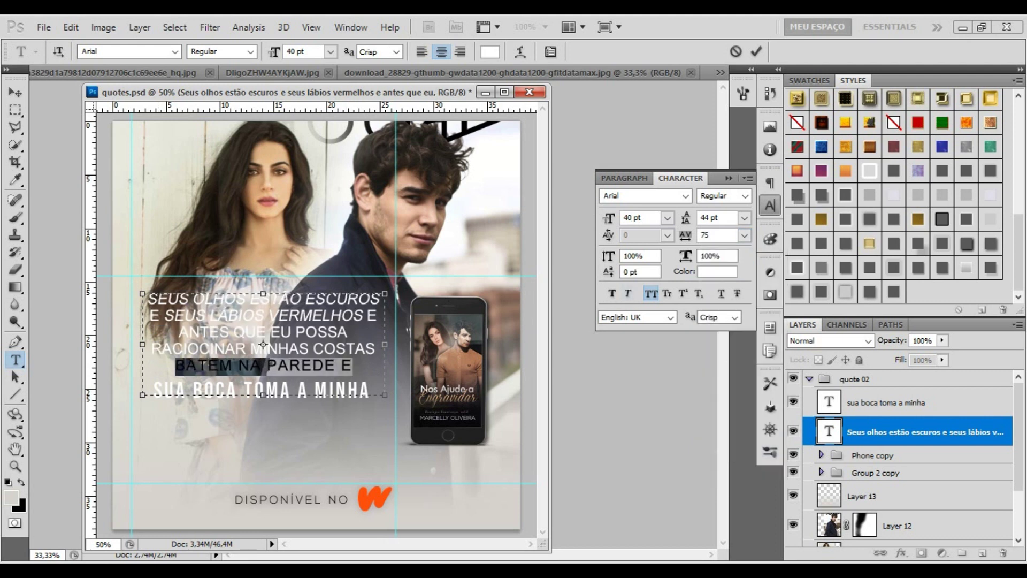
key(ctrl+Return)
Paste the closing words from Word into a new text box under the quote
click(909, 402)
key(v)
key(alt+Tab)
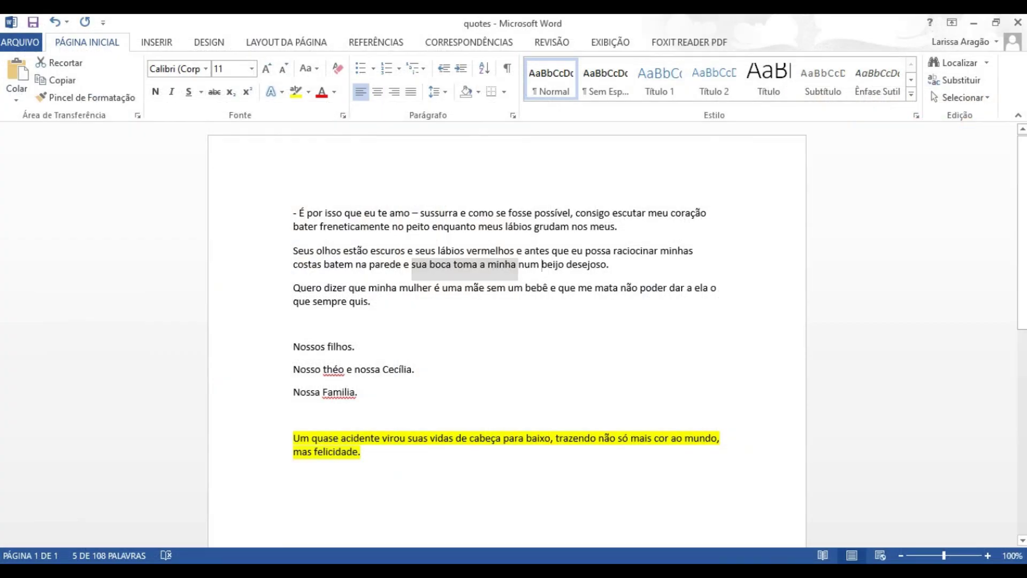
click(607, 264)
key(alt+Tab)
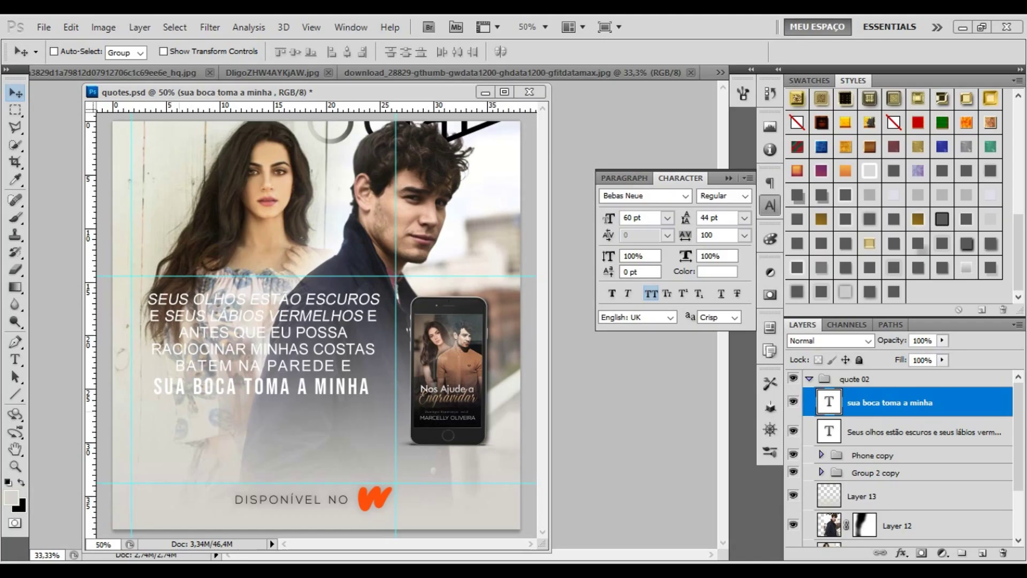
key(t)
drag(156, 412, 371, 453)
text(num beijo desejoso.)
Set 'num beijo desejoso.' in Big Spender with letter spacing 0
key(ctrl+a)
click(685, 196)
key(Down)
key(Down)
key(Down)
key(Down)
key(Return)
click(744, 235)
click(744, 351)
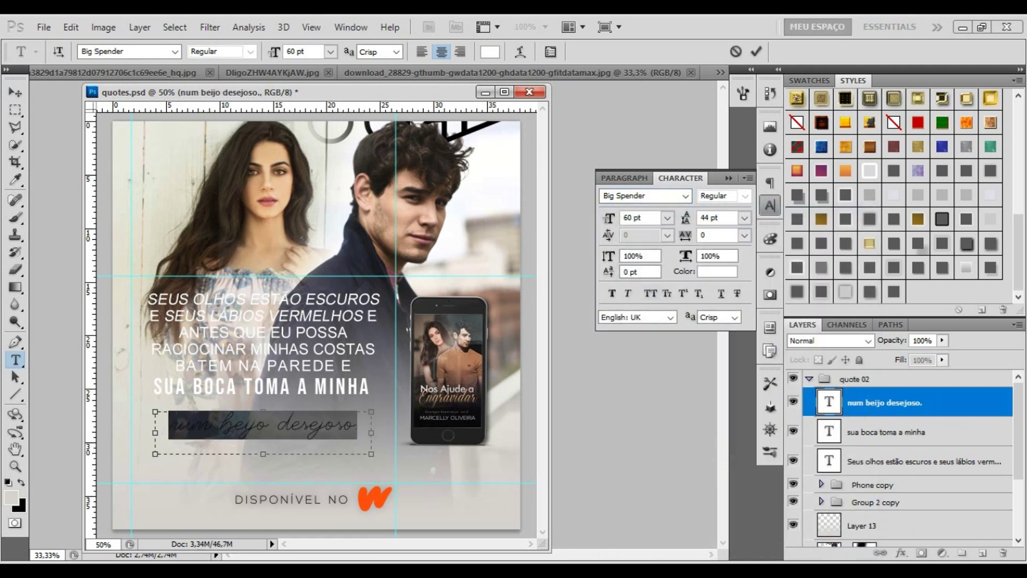
key(ctrl+Return)
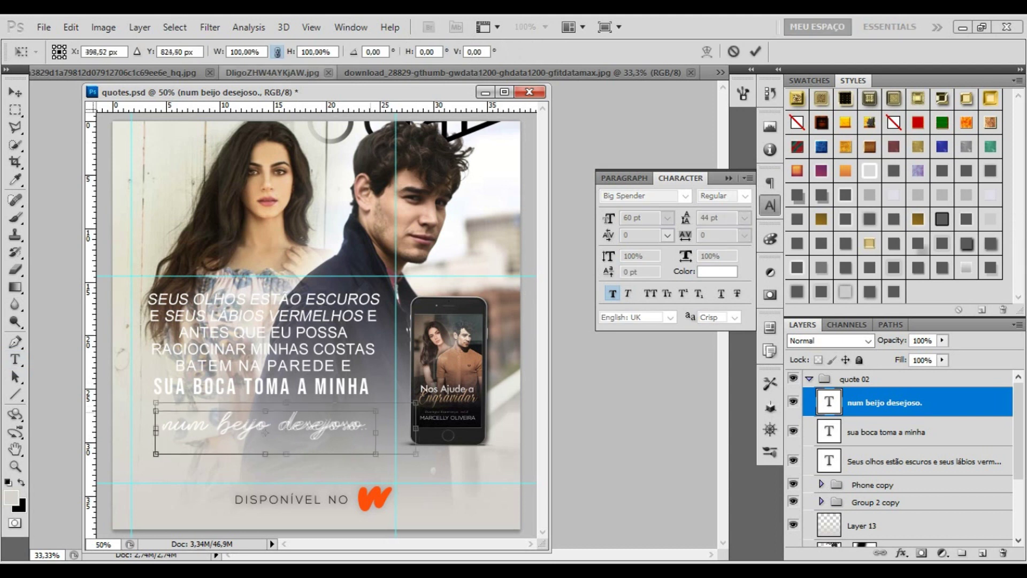
Scale the script line up to about 77 pt so it spans the quote width
drag(156, 396, 126, 391)
key(ctrl+Return)
key(v)
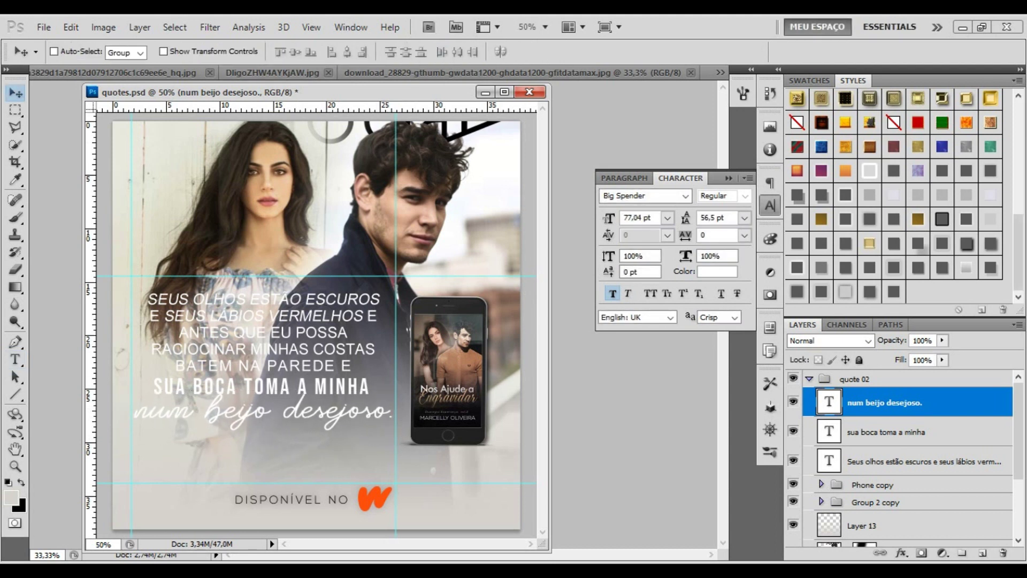
click(920, 461)
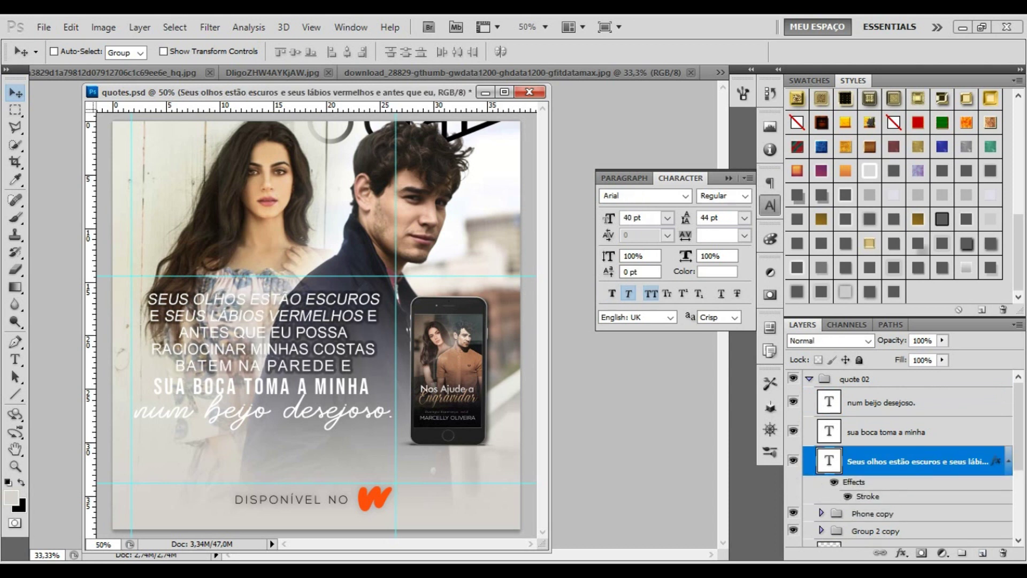
Blend the opening paragraph as Overlay and give the SUA BOCA line a gradient style
key(shift+alt+o)
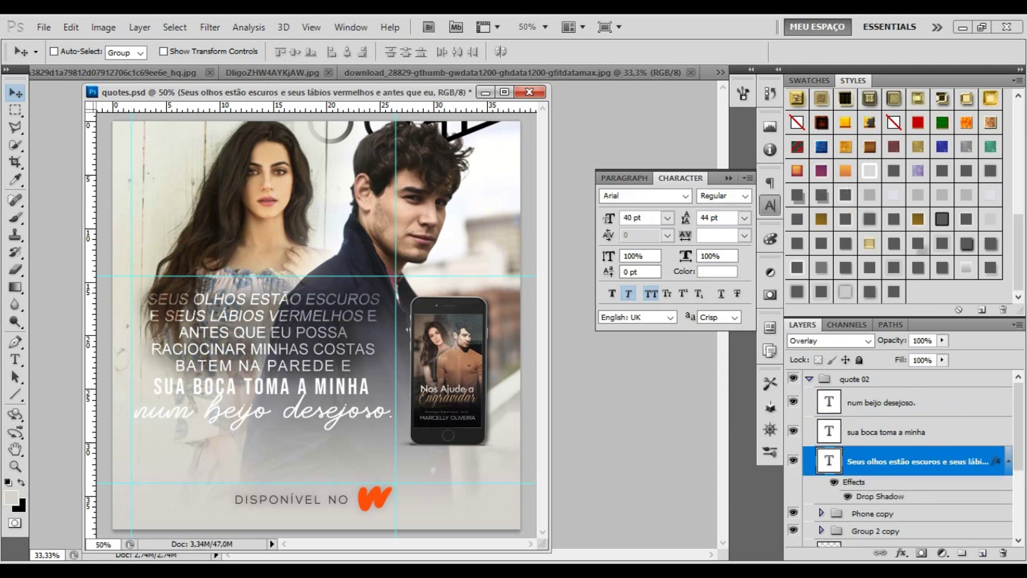
key(alt+bracketright)
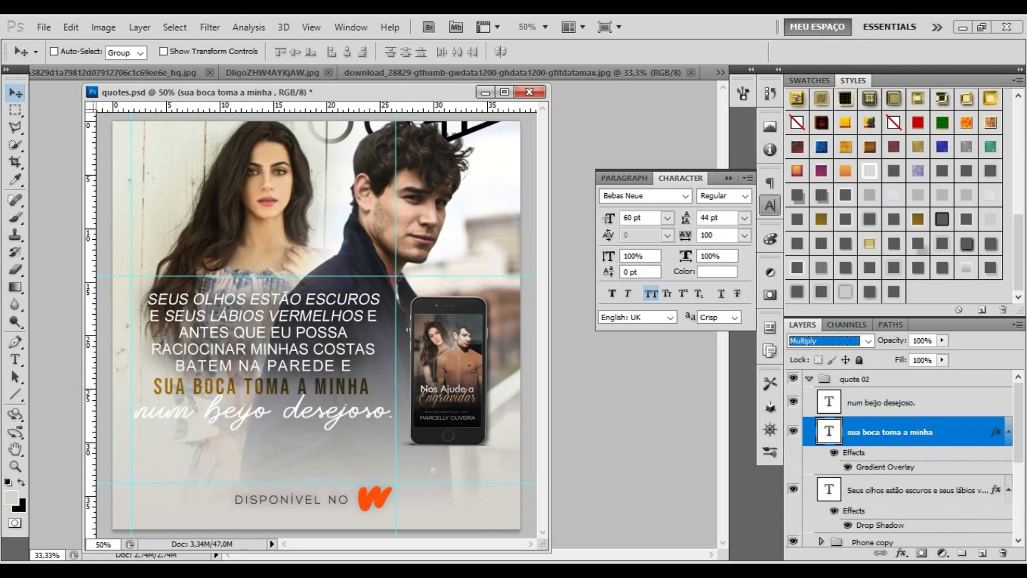
click(821, 170)
click(1009, 432)
Recolour the 'num beijo desejoso.' script text deep red
key(alt+bracketright)
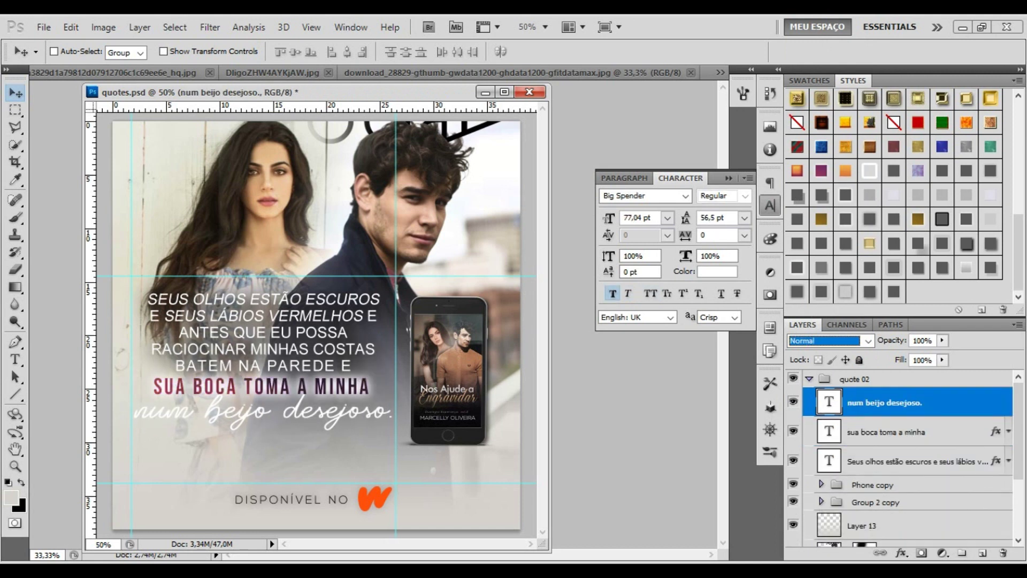
double_click(829, 403)
click(490, 52)
drag(709, 333, 763, 386)
click(968, 304)
Adjust the SUA BOCA line's effects so it renders crisp white
click(15, 92)
click(910, 431)
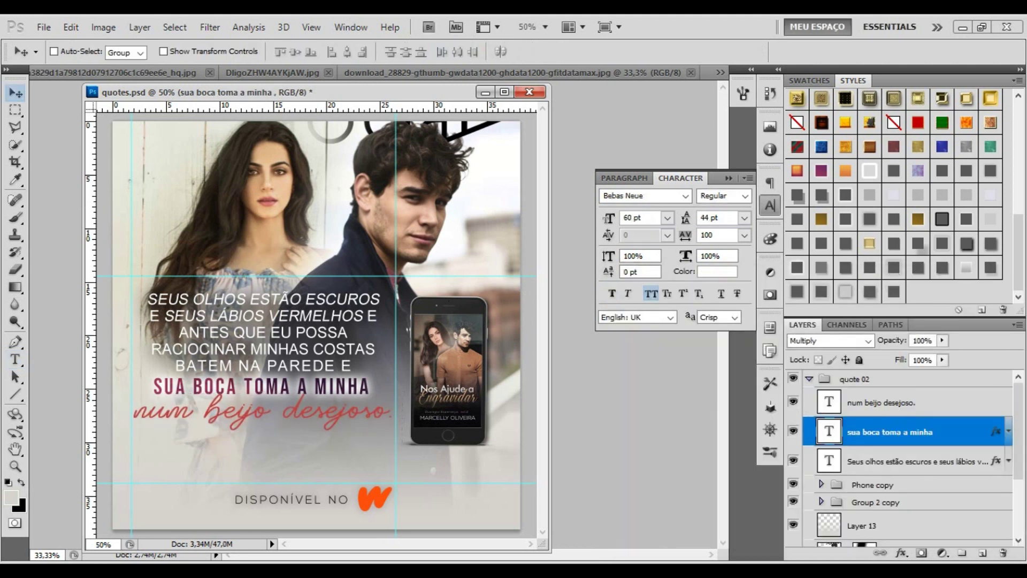
click(1009, 431)
click(870, 219)
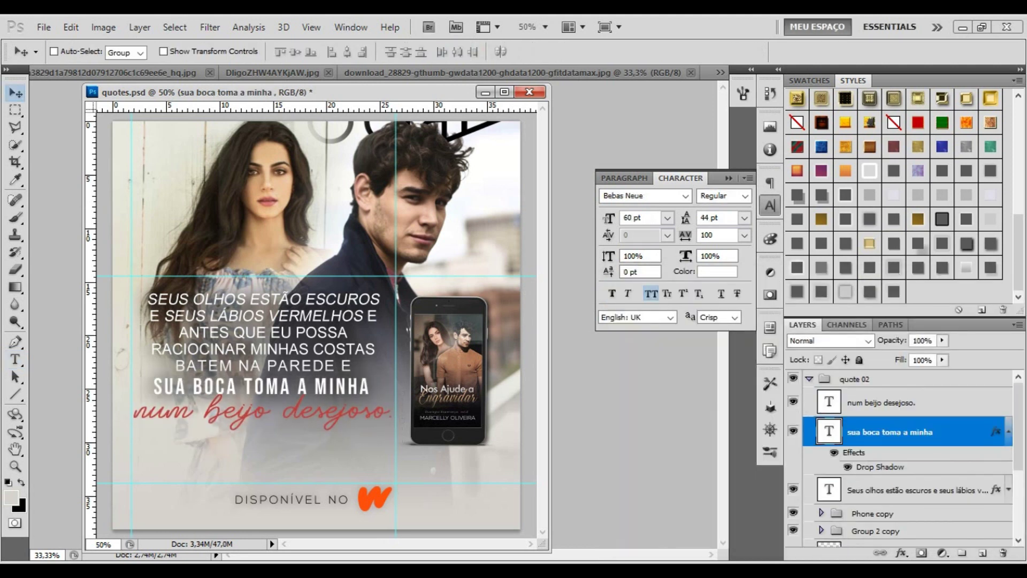
Resize the opening paragraph to 36 pt with 39 pt leading and tighter tracking
double_click(829, 489)
click(668, 217)
click(642, 415)
click(745, 217)
click(734, 422)
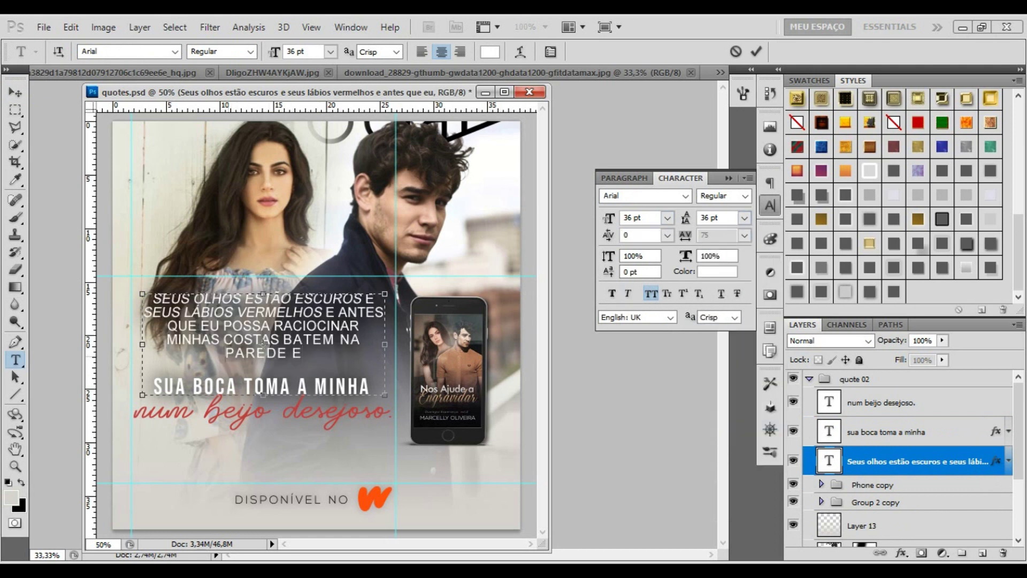
drag(302, 353, 167, 324)
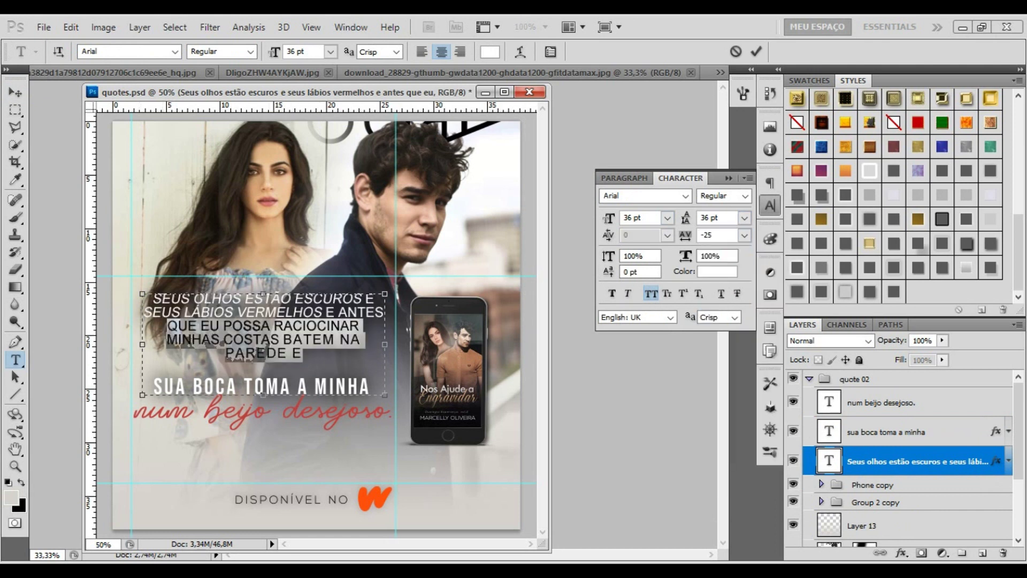
key(alt+Left)
key(ctrl+a)
double_click(704, 218)
text(39)
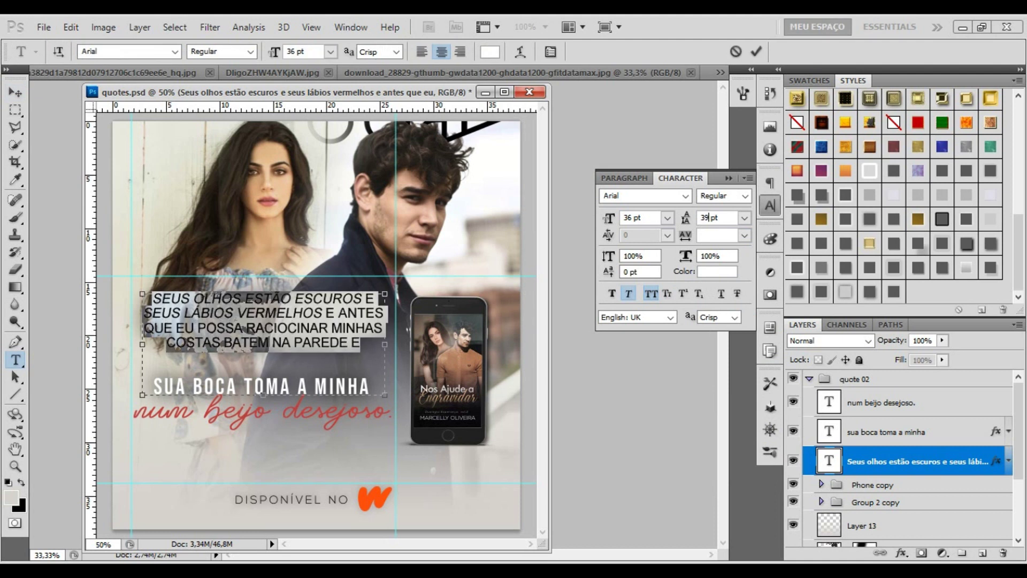
click(15, 92)
Move the SUA BOCA and script lines up beneath the paragraph
click(883, 432)
drag(262, 385, 262, 363)
click(883, 403)
drag(262, 411, 263, 377)
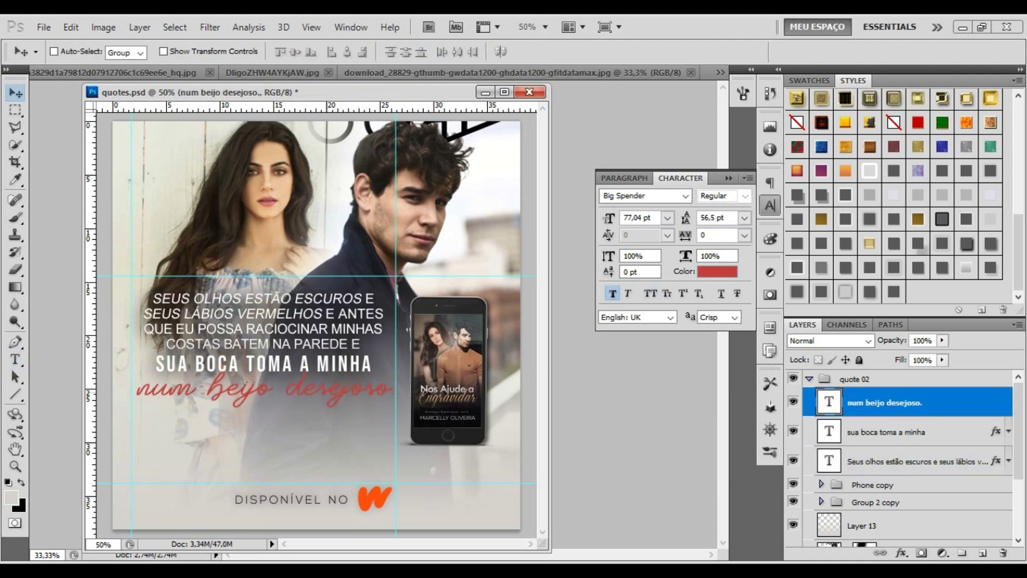
double_click(963, 402)
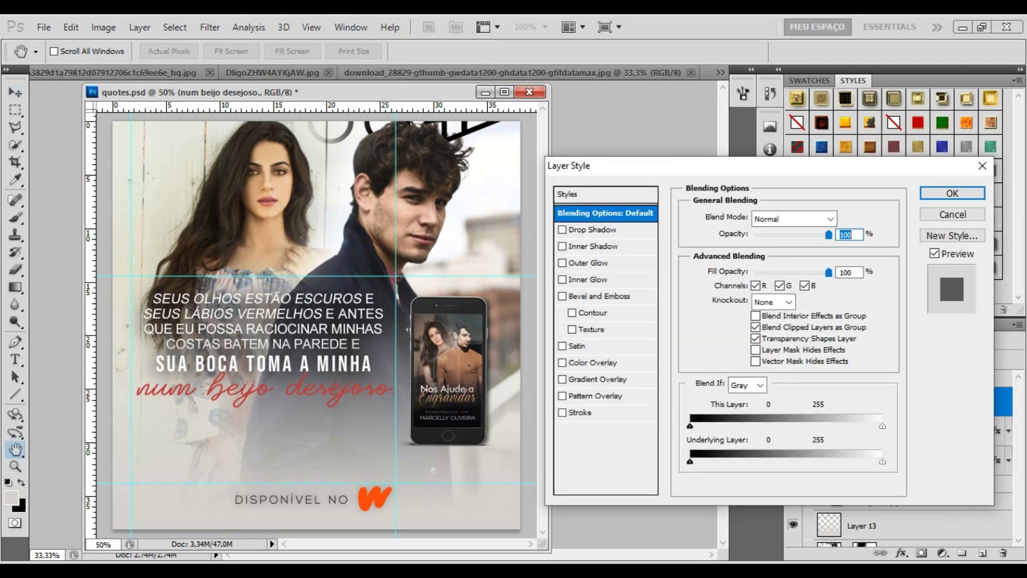
Add a white drop shadow to the 'num beijo' script line
click(593, 229)
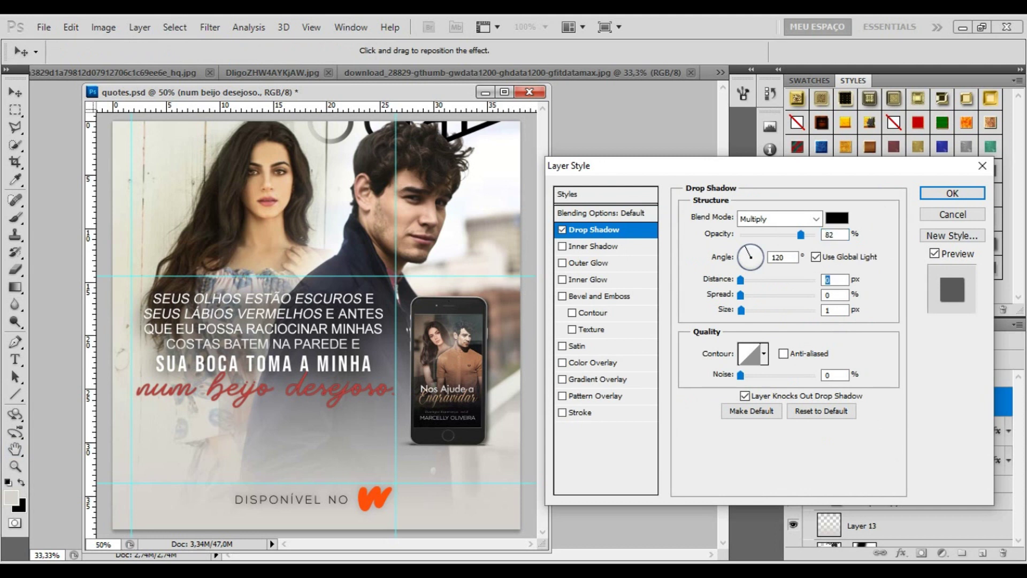
click(837, 218)
click(621, 311)
click(968, 300)
drag(741, 310, 762, 309)
Set the shadow to Normal with spread 15 and size 5, then group the three quote layers
click(779, 218)
click(759, 21)
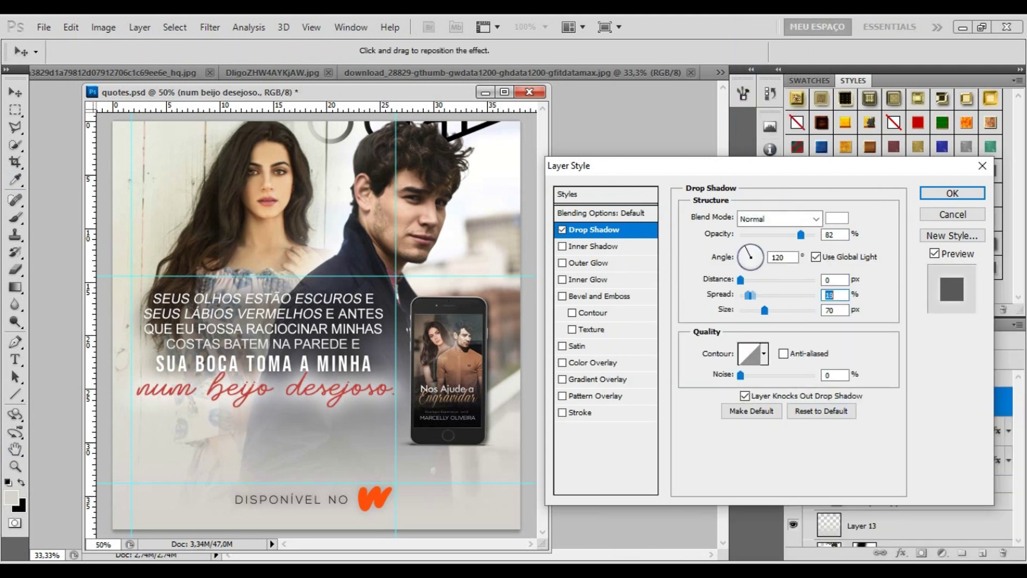
text(15)
key(Tab)
text(5)
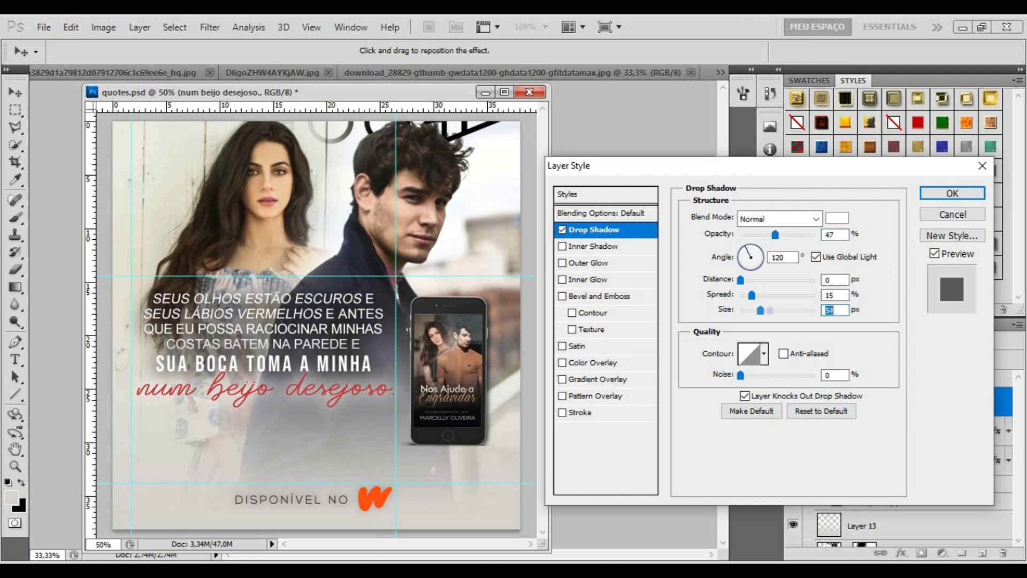
key(Return)
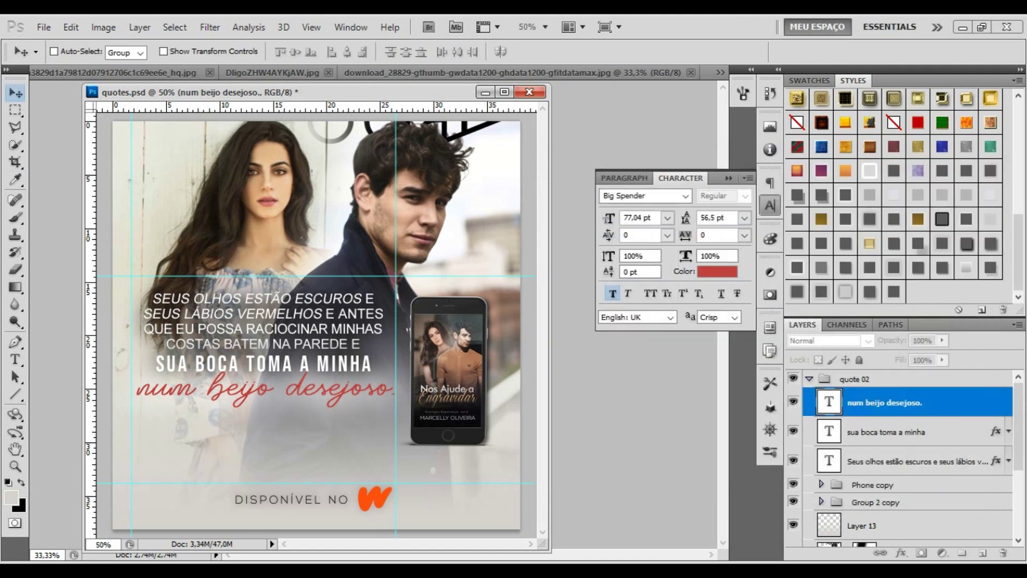
key(ctrl+g)
Try moving the quote lower and undo it, then add a new layer with a 442 px brush
drag(267, 348, 262, 381)
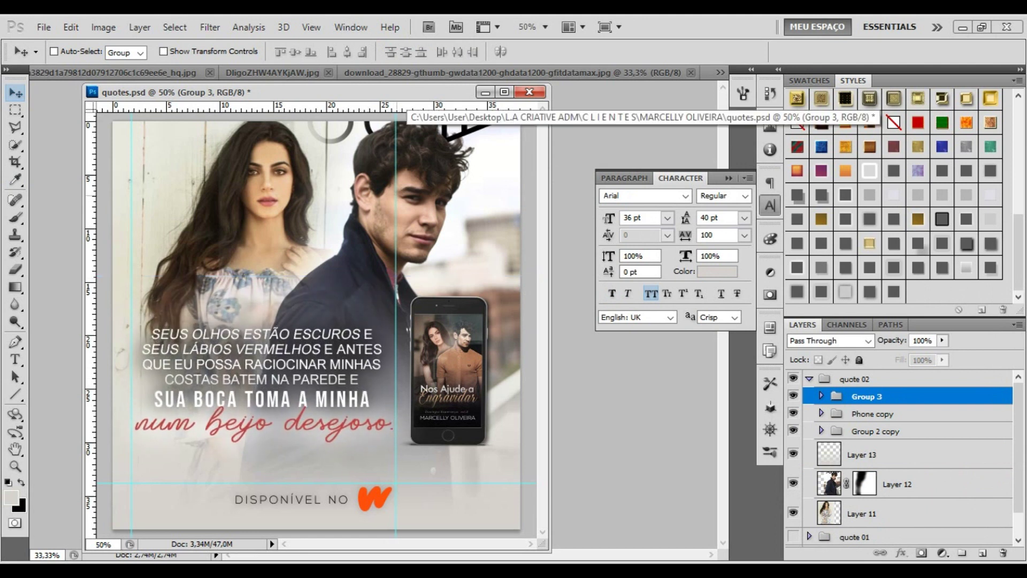
key(ctrl+z)
key(ctrl+z)
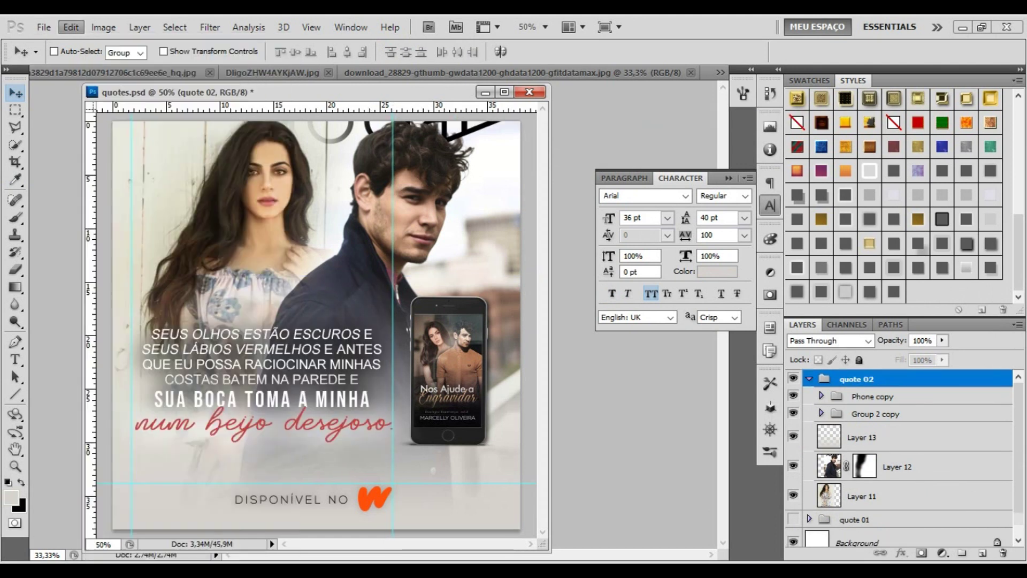
key(ctrl+shift+alt+n)
key(b)
click(11, 498)
key(Return)
click(76, 52)
text(442)
key(Return)
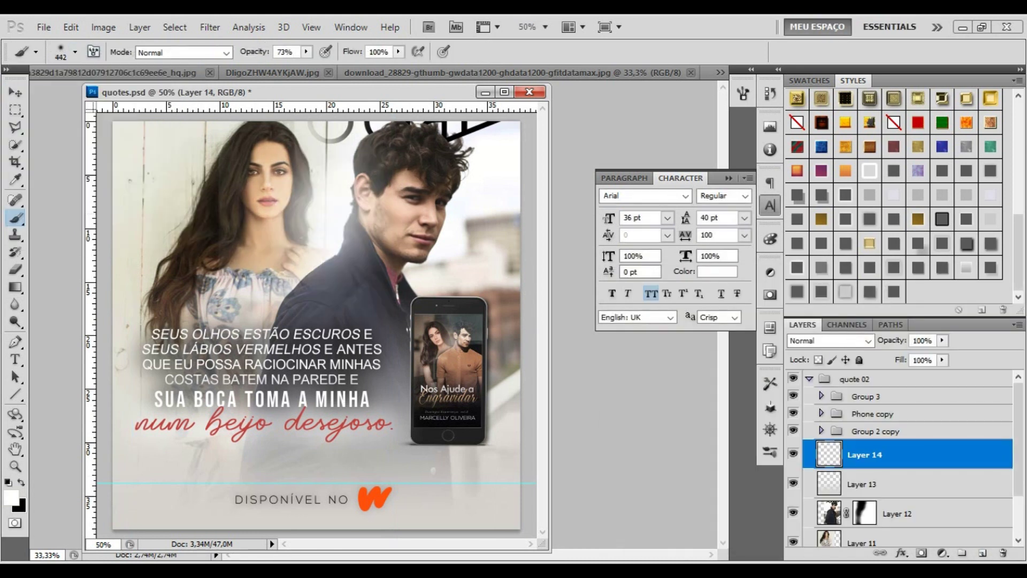
Merge Layer 12 into Layer 11 and sharpen the photo with Unsharp Mask
click(899, 513)
key(ctrl+e)
click(209, 27)
click(413, 303)
click(811, 171)
Zoom in on the woman's lips and add a new layer for red lip paint
key(z)
drag(247, 158, 289, 190)
key(ctrl+shift+alt+n)
click(11, 498)
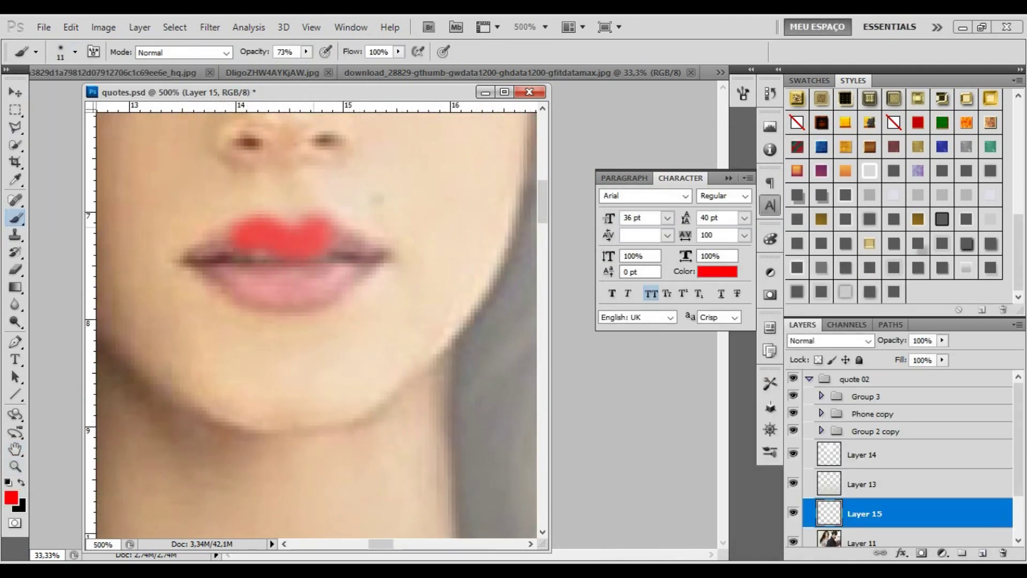
Blend the red lip paint as Overlay and darken its colour with a Hue/Saturation adjustment
click(830, 341)
click(823, 199)
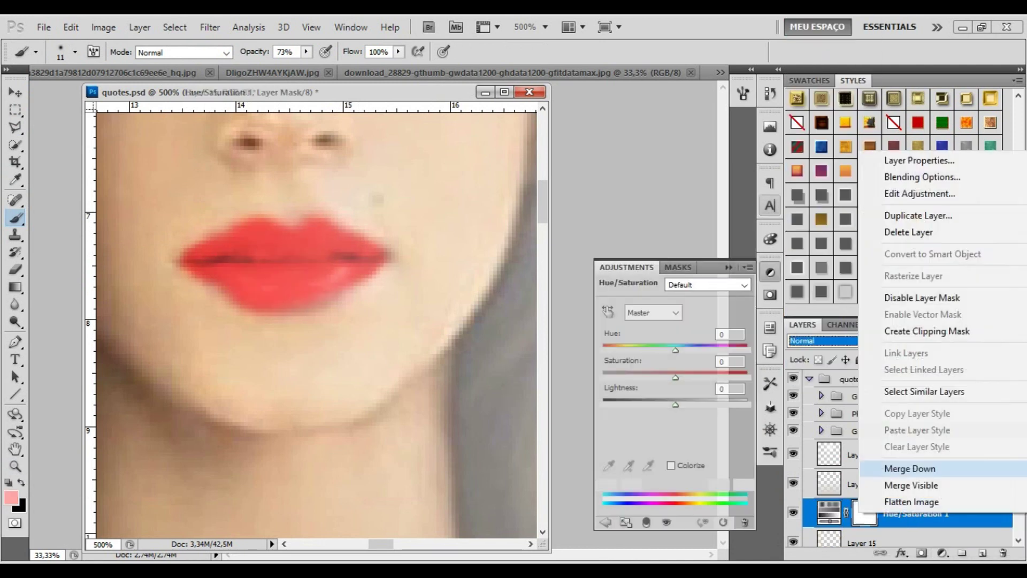
mouse_move(639, 377)
mouse_down()
mouse_move(695, 377)
mouse_move(651, 404)
mouse_up()
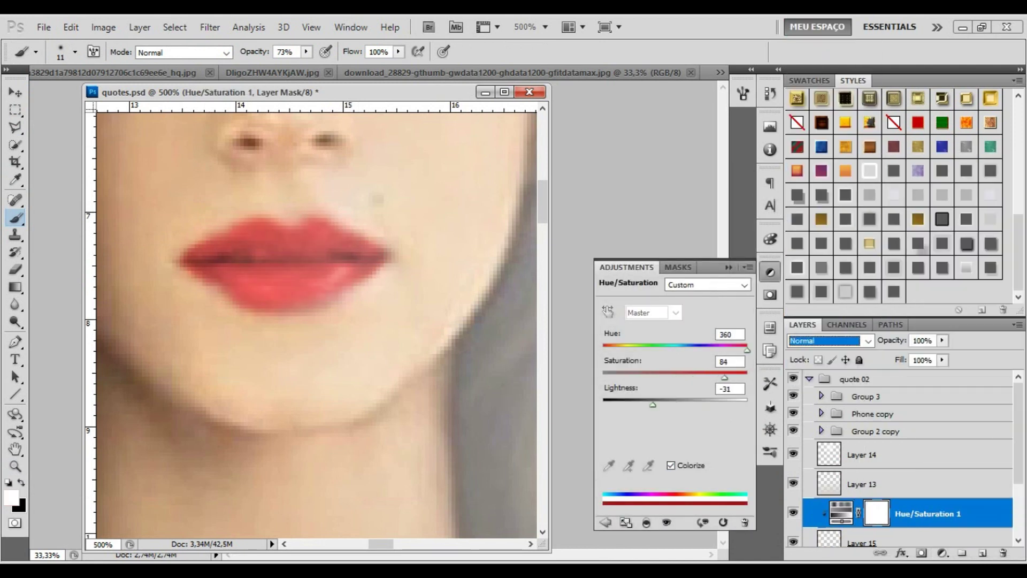
click(770, 272)
Erase red overspill around the lips on Layer 15, then zoom out to the whole poster
key(z)
key(ctrl+0)
click(160, 230)
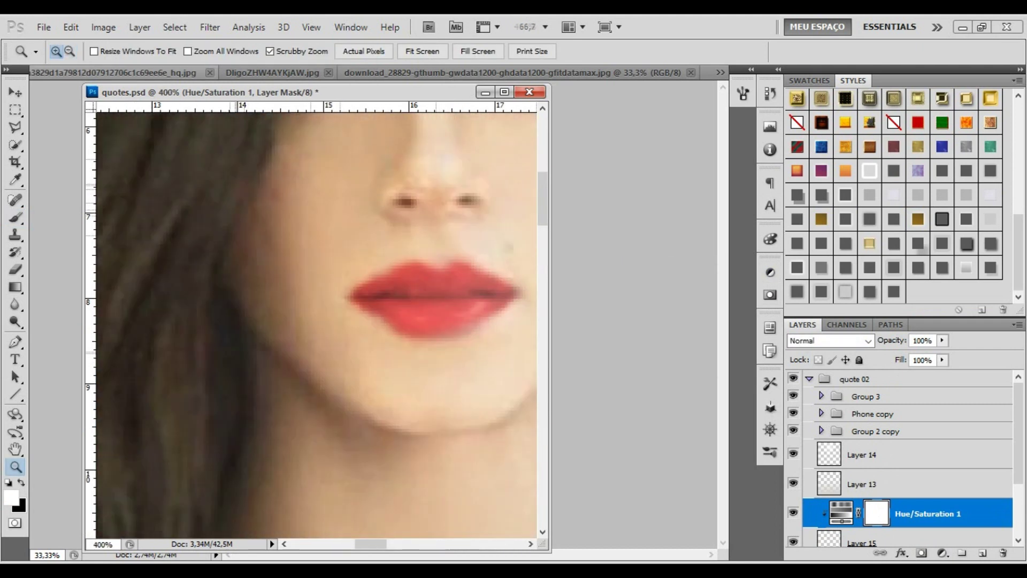
click(861, 540)
key(e)
click(75, 52)
key(Return)
key(Return)
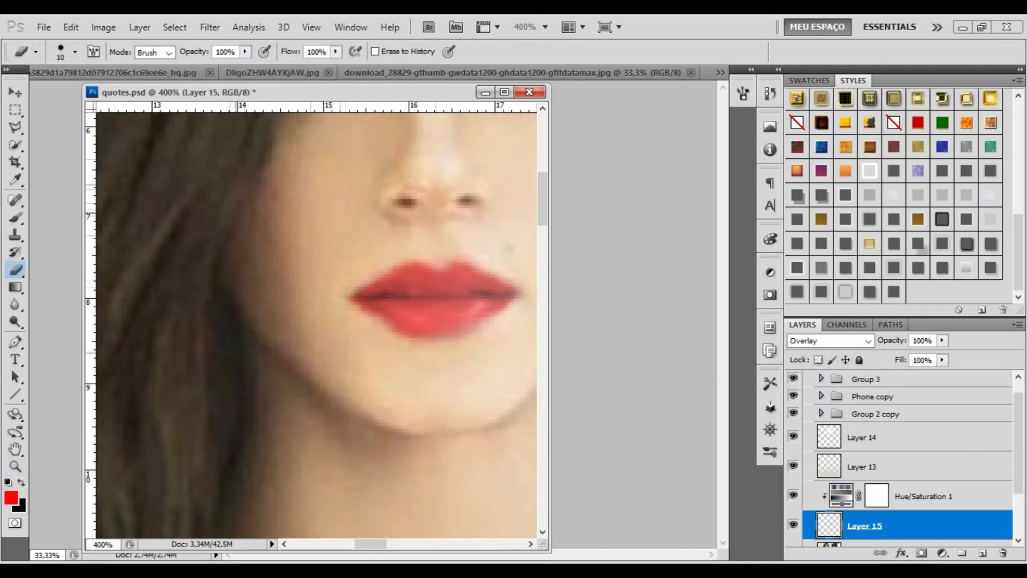
key(z)
key(ctrl+minus)
key(ctrl+minus)
key(ctrl+minus)
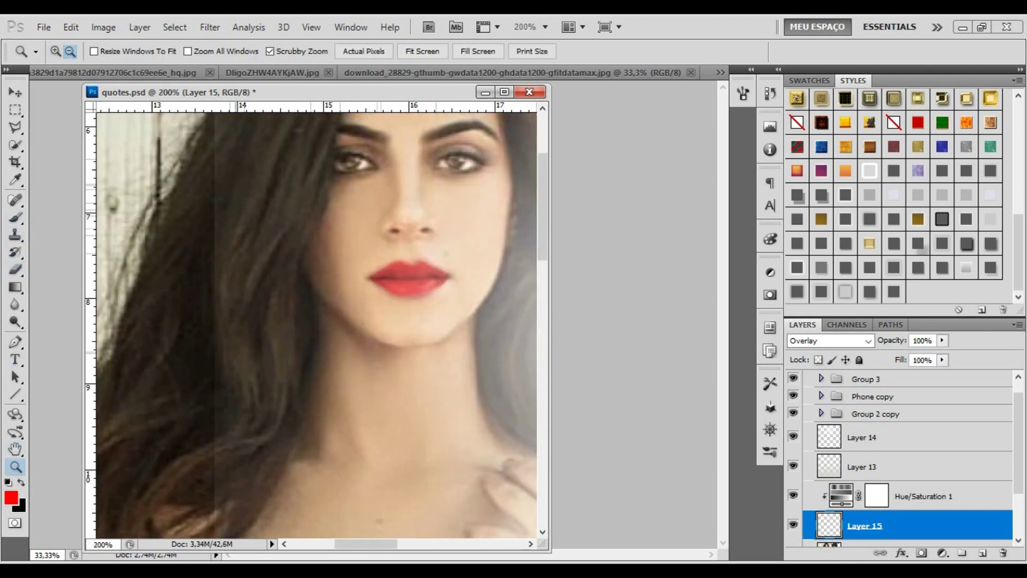
key(ctrl+minus)
key(ctrl+minus)
Duplicate Layer 9 and set the copy's opacity to 14%
key(v)
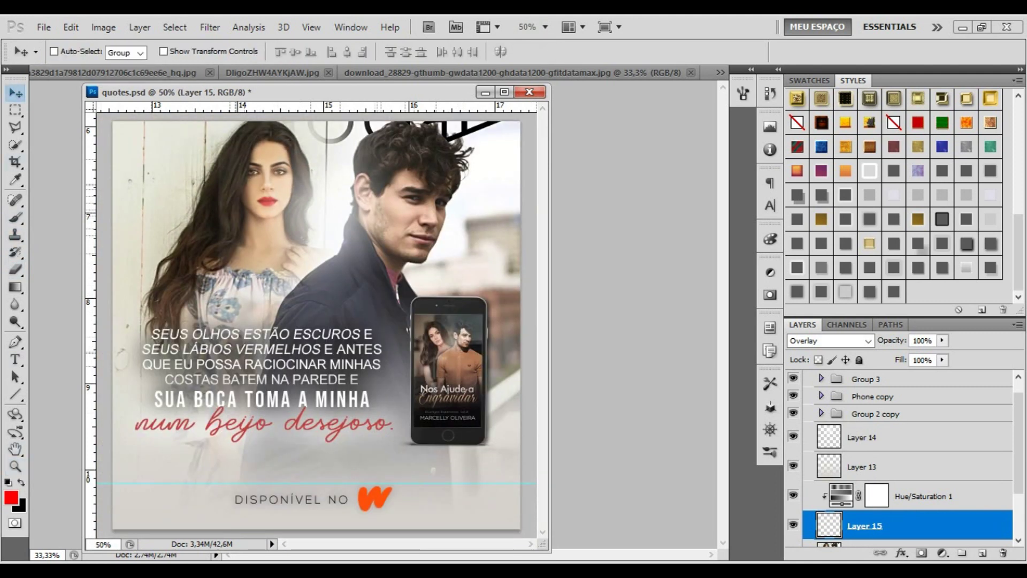
right_click(866, 385)
click(860, 181)
key(Return)
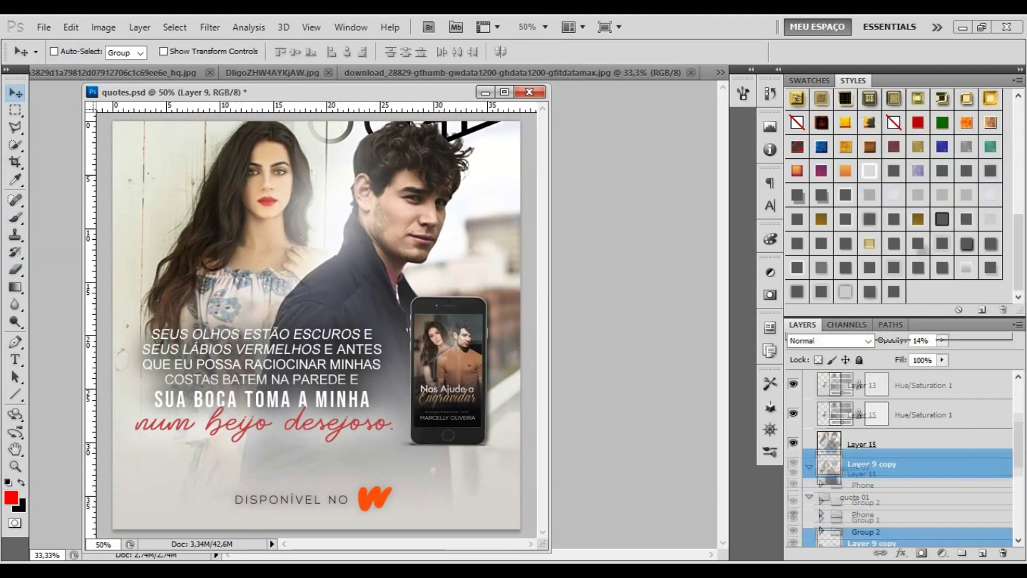